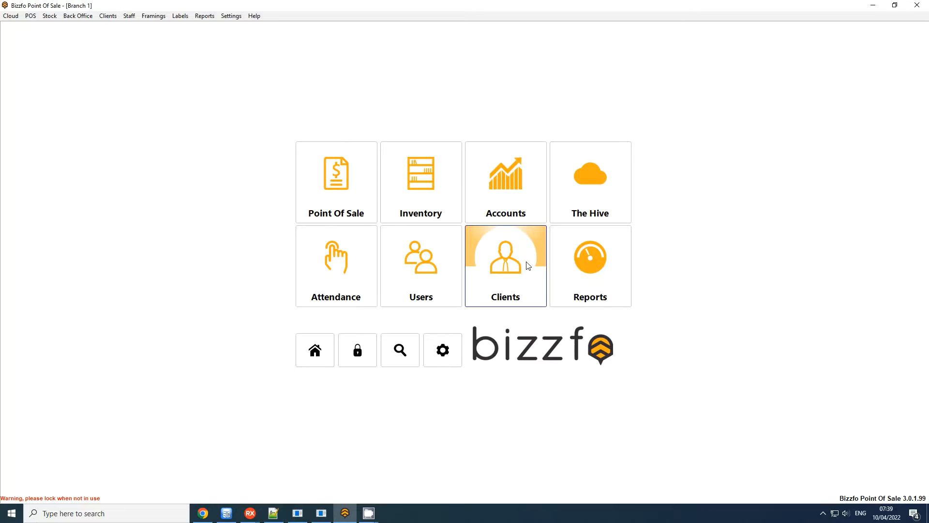
Open the client history and select the COD client, comparing it with the other client accounts.
{"action": "left_click", "coordinate": [527, 265]}
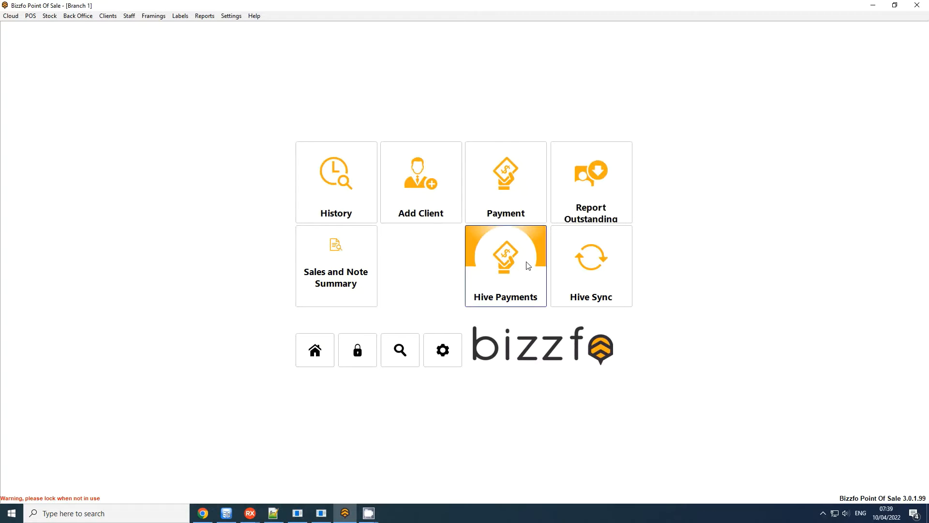
{"action": "left_click", "coordinate": [342, 184]}
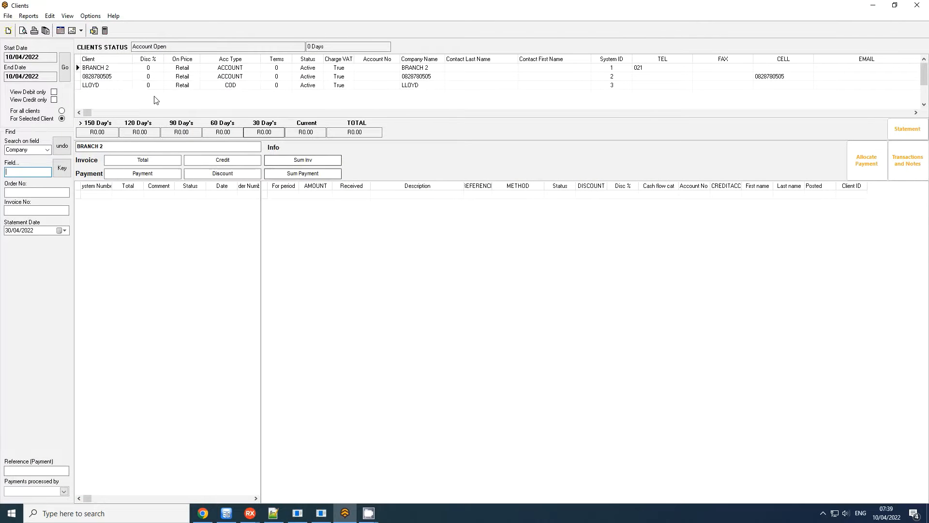
{"action": "left_click", "coordinate": [102, 86]}
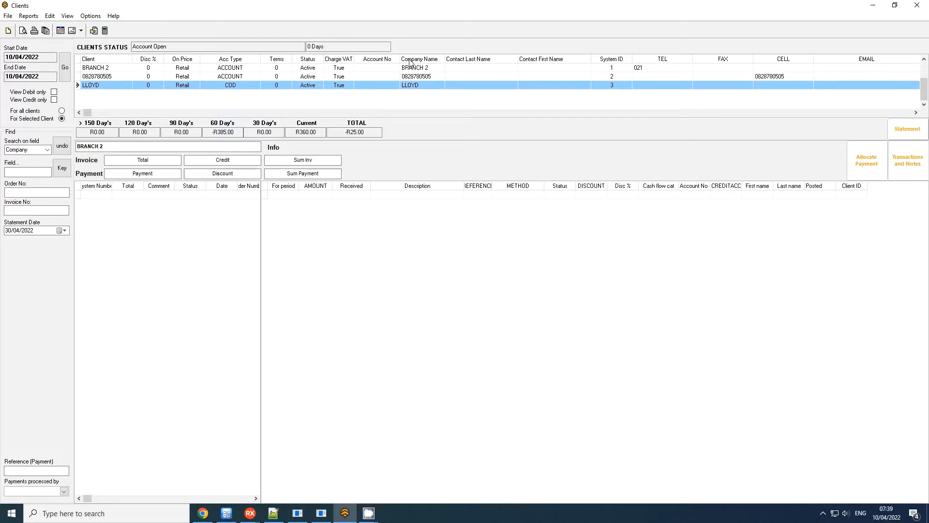
{"action": "left_click", "coordinate": [113, 69]}
{"action": "left_click", "coordinate": [112, 75]}
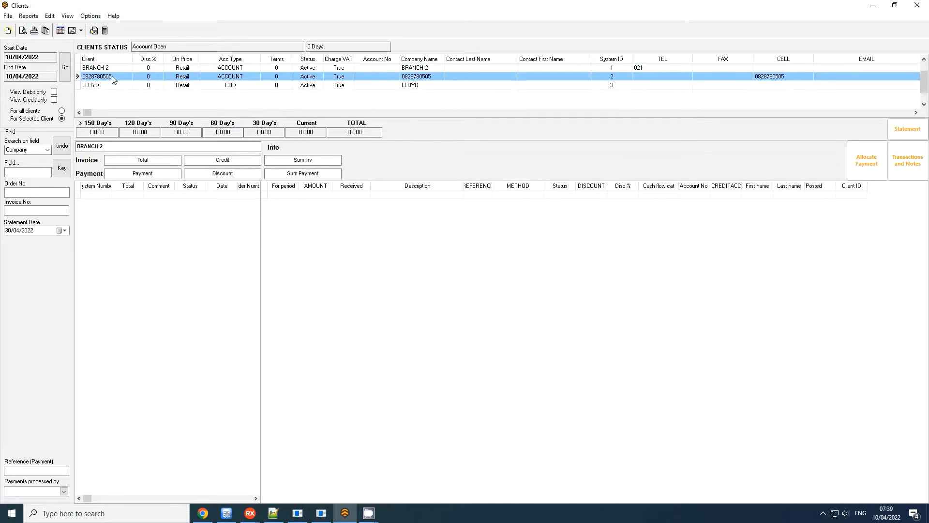
{"action": "left_click", "coordinate": [107, 86]}
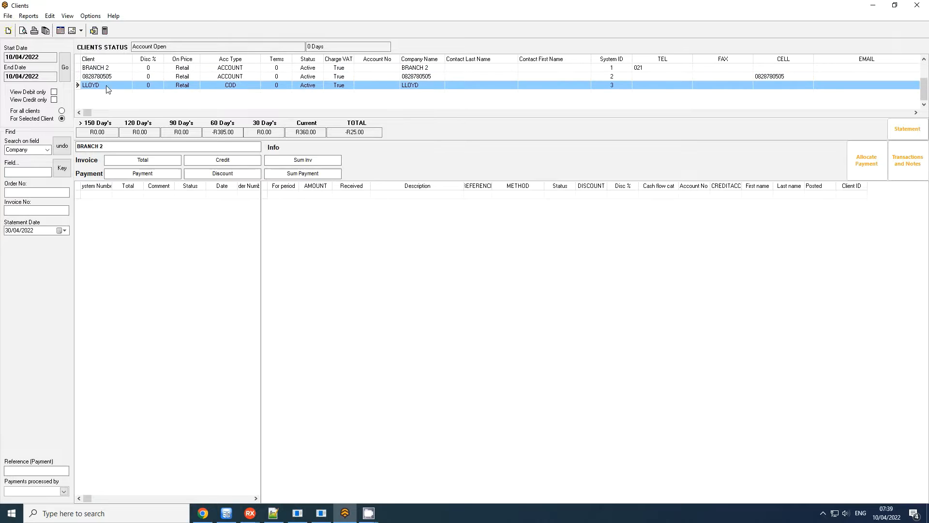
Examine the selected client's ageing periods from current to 90 days, and check the current period's invoices against their total.
{"action": "left_click", "coordinate": [315, 134]}
{"action": "left_click", "coordinate": [265, 134]}
{"action": "left_click", "coordinate": [236, 132]}
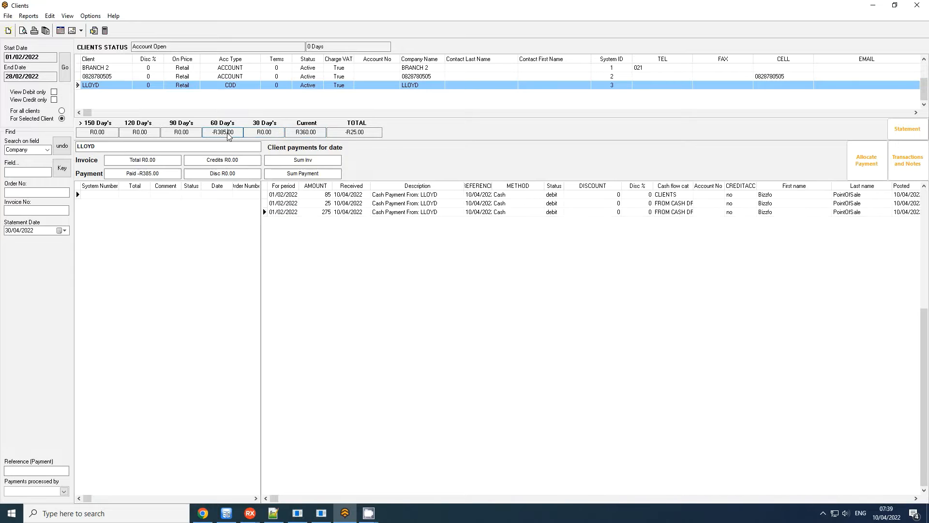
{"action": "left_click", "coordinate": [179, 134]}
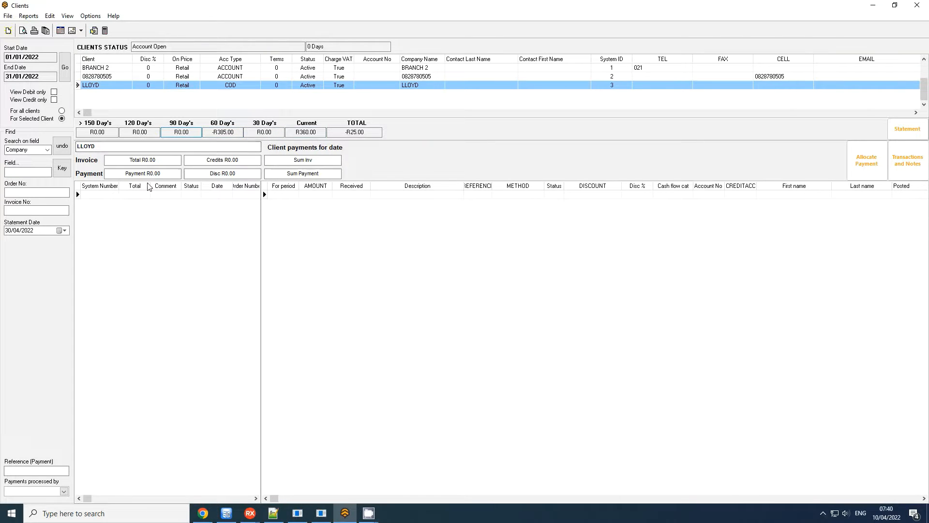
{"action": "left_click", "coordinate": [234, 133]}
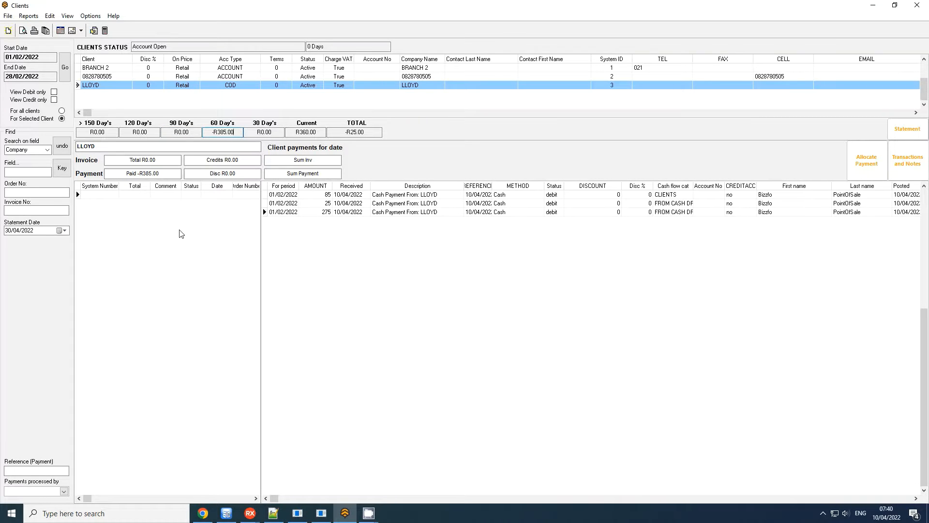
{"action": "left_click", "coordinate": [310, 132]}
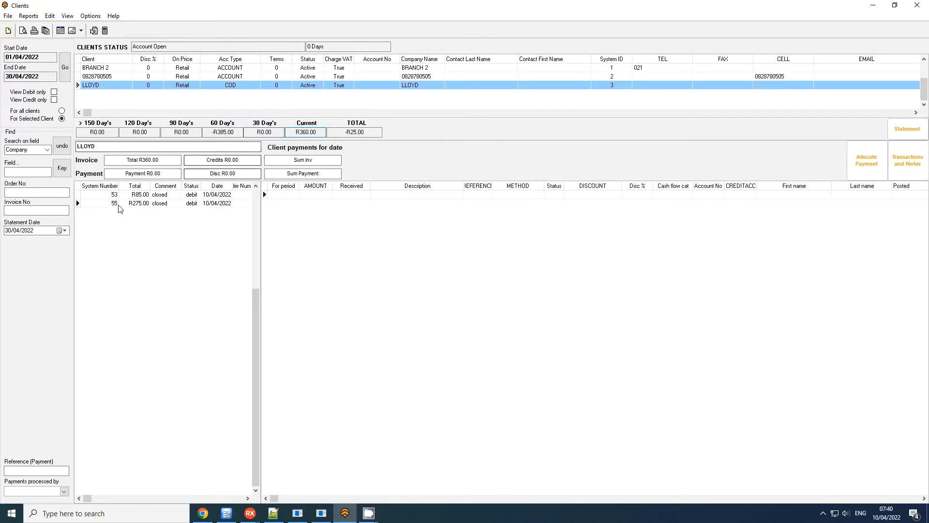
{"action": "left_click", "coordinate": [138, 204]}
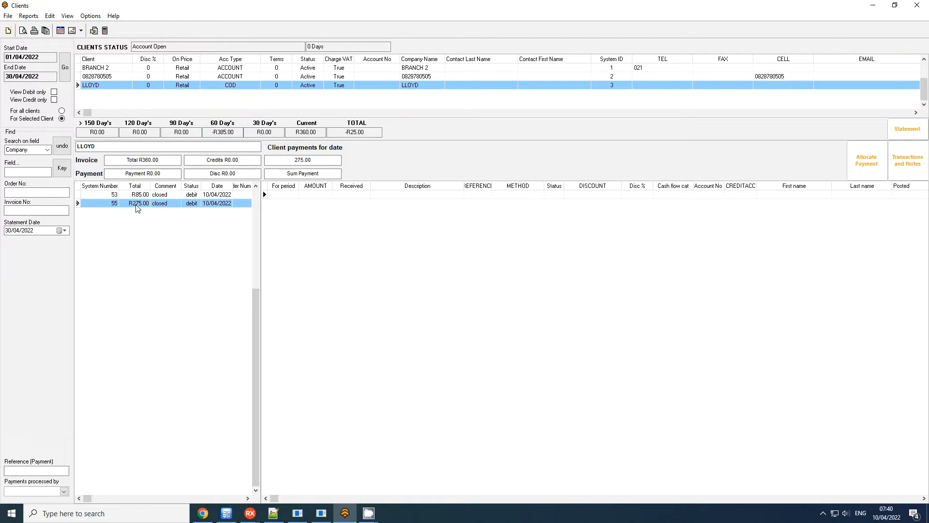
{"action": "left_click", "coordinate": [151, 161]}
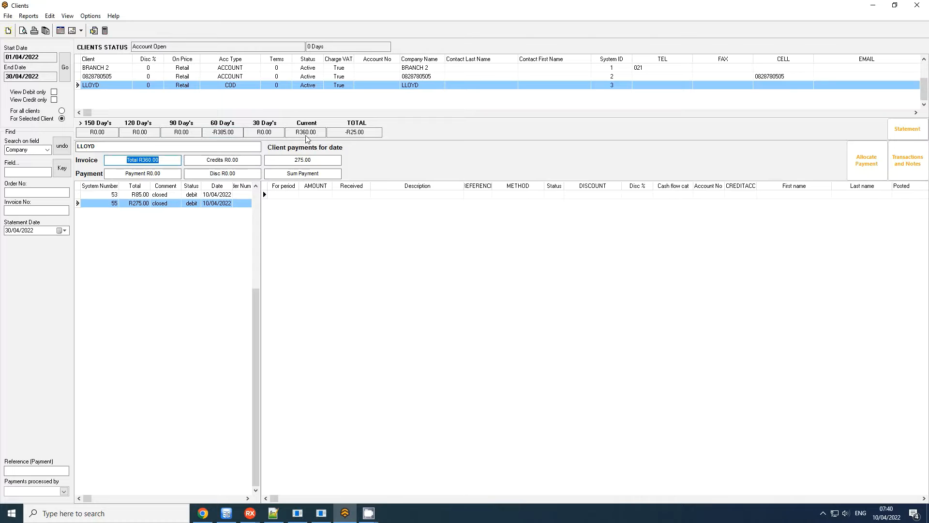
Review the client's 60-day payments and sum the 25 and 275 cash payments.
{"action": "left_click", "coordinate": [223, 132]}
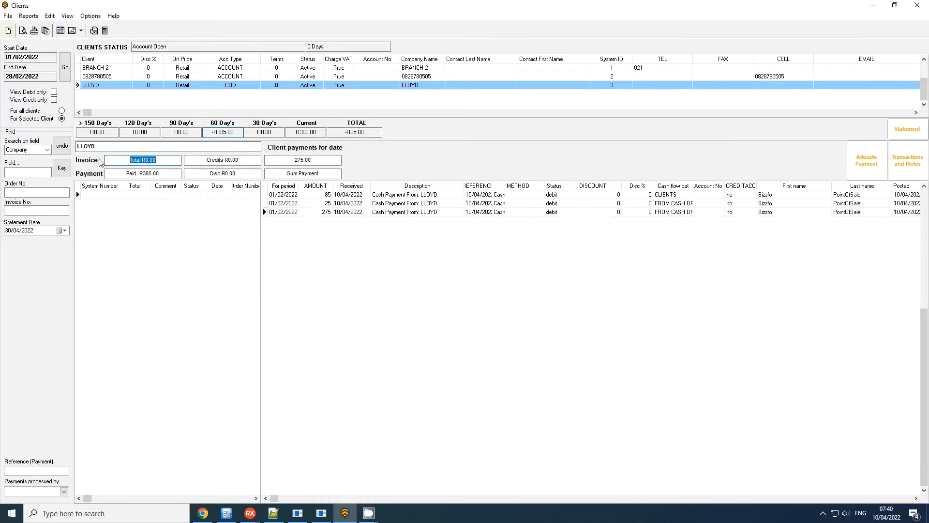
{"action": "left_click_drag", "start_coordinate": [170, 176], "coordinate": [97, 185]}
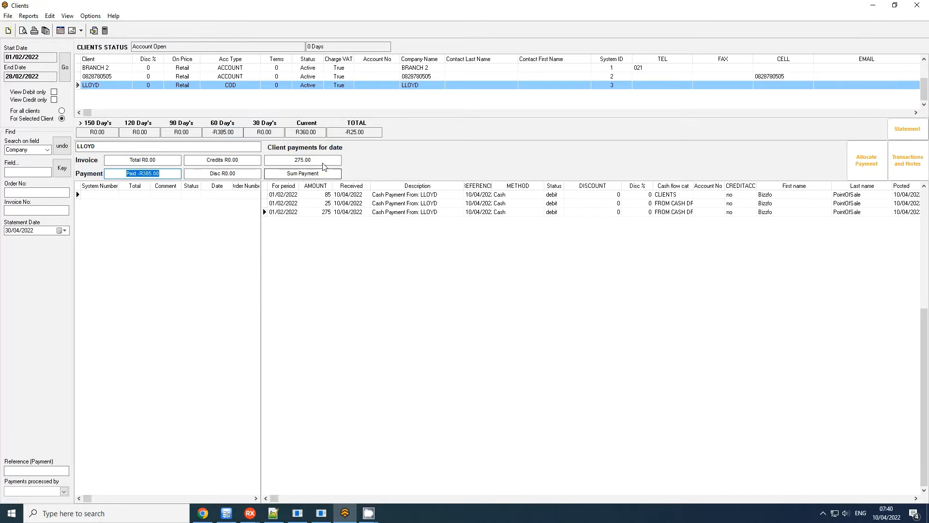
{"action": "left_click_drag", "start_coordinate": [324, 163], "coordinate": [260, 164]}
{"action": "left_click", "coordinate": [326, 203]}
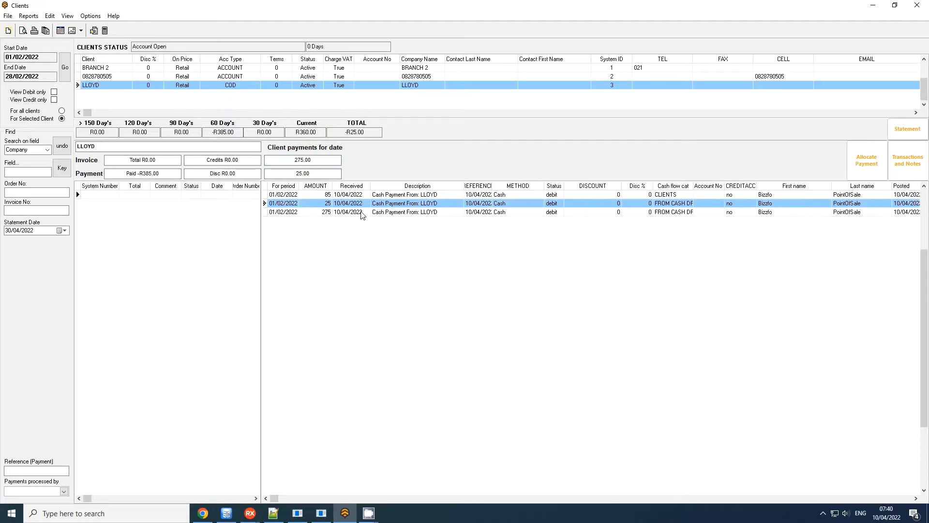
{"action": "left_click", "coordinate": [350, 212], "text": "ctrl"}
{"action": "left_click_drag", "start_coordinate": [319, 176], "coordinate": [220, 176]}
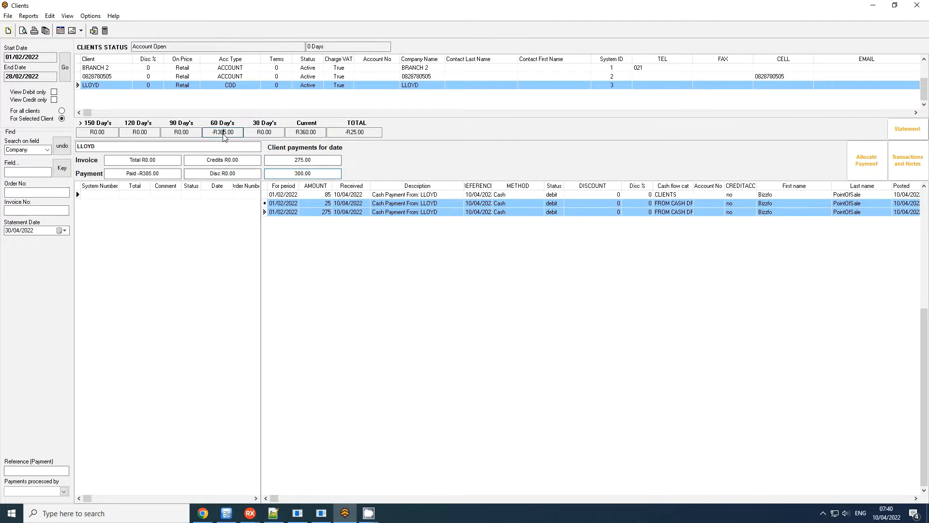
Sum the client's current-period invoices 53 and 55.
{"action": "left_click", "coordinate": [297, 132]}
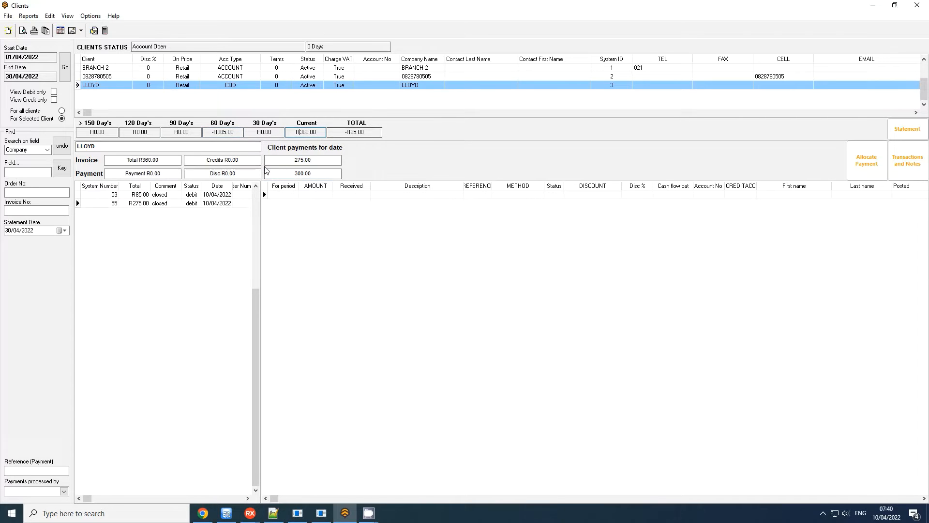
{"action": "left_click", "coordinate": [145, 194]}
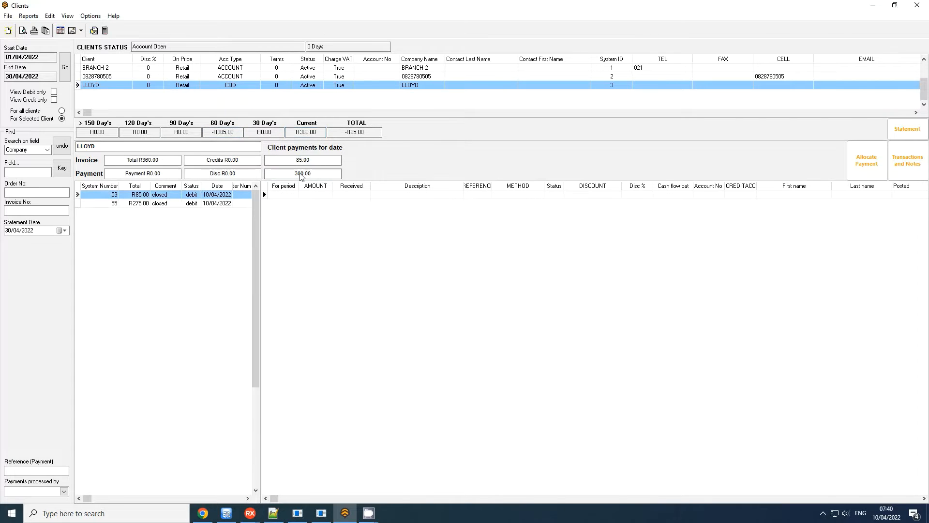
{"action": "left_click", "coordinate": [140, 203], "text": "ctrl"}
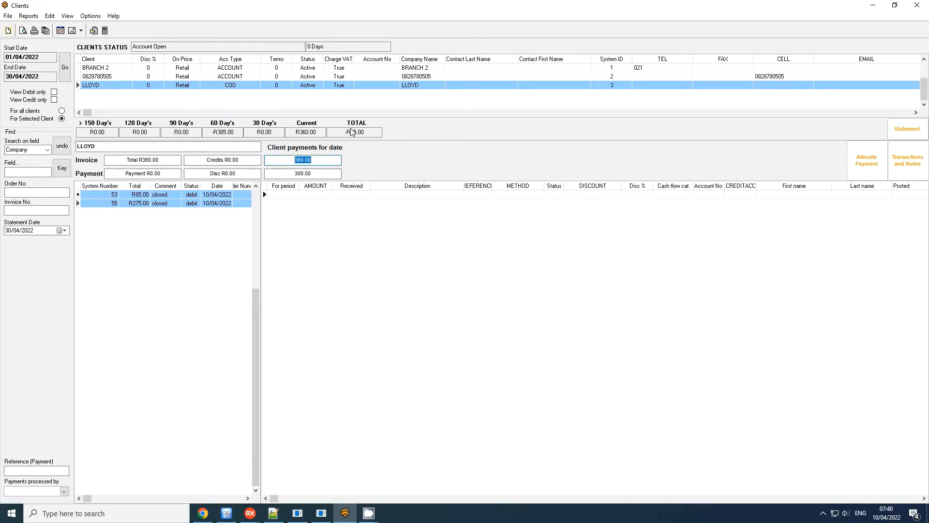
Preview the COD client's statement through to its ageing summary, and close the preview.
{"action": "left_click", "coordinate": [124, 86]}
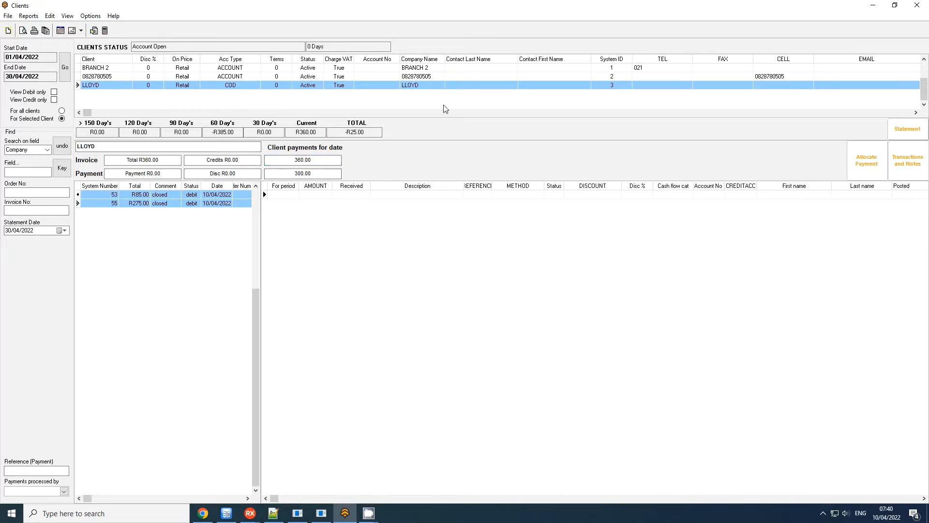
{"action": "left_click", "coordinate": [922, 137]}
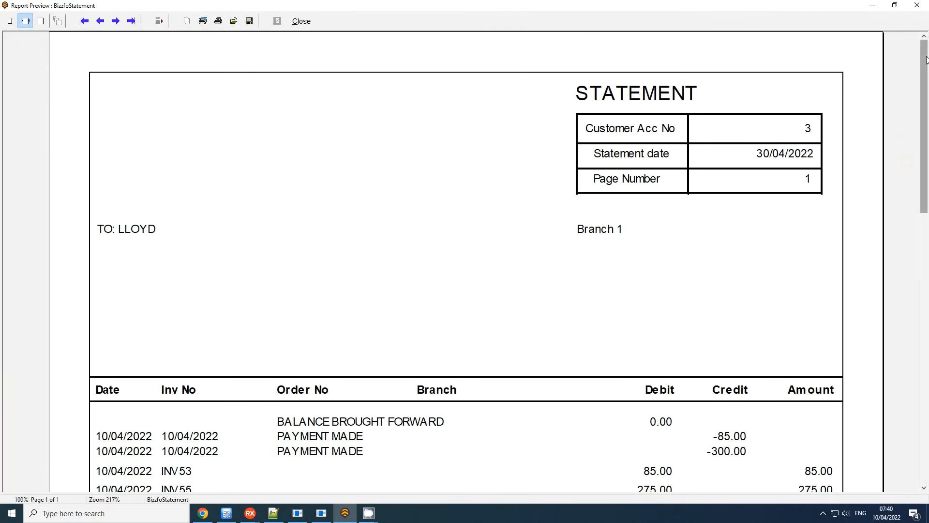
{"action": "left_click_drag", "start_coordinate": [926, 59], "coordinate": [925, 329]}
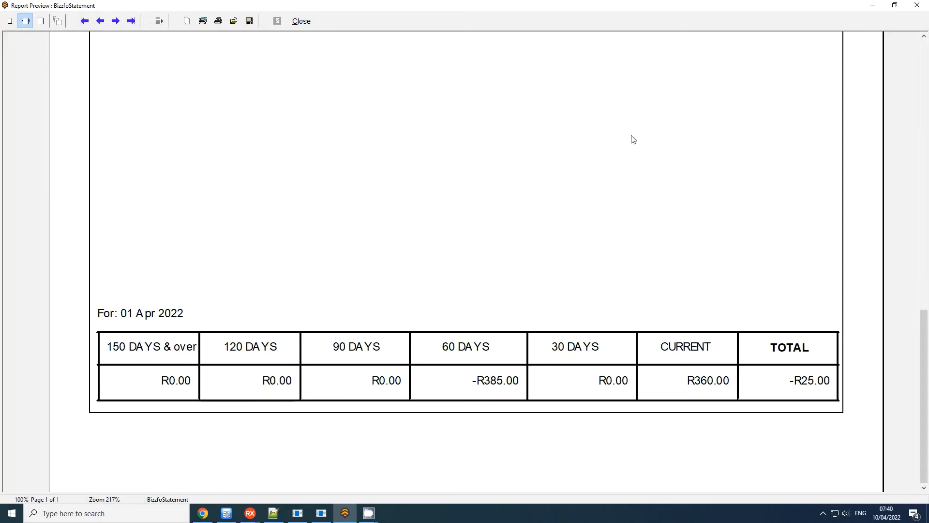
{"action": "left_click", "coordinate": [915, 6]}
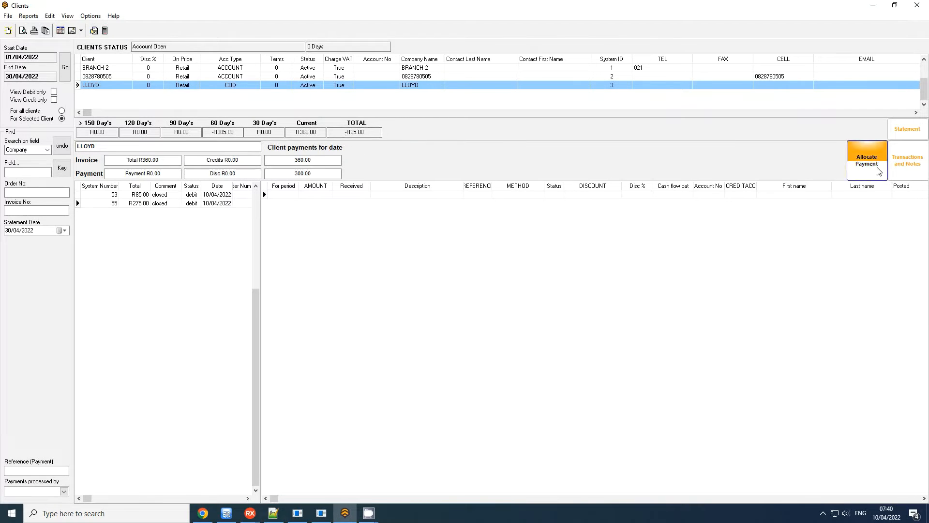
Turn off Statement Auto Select, and preview the client's statement for the 60-day period.
{"action": "left_click", "coordinate": [90, 16]}
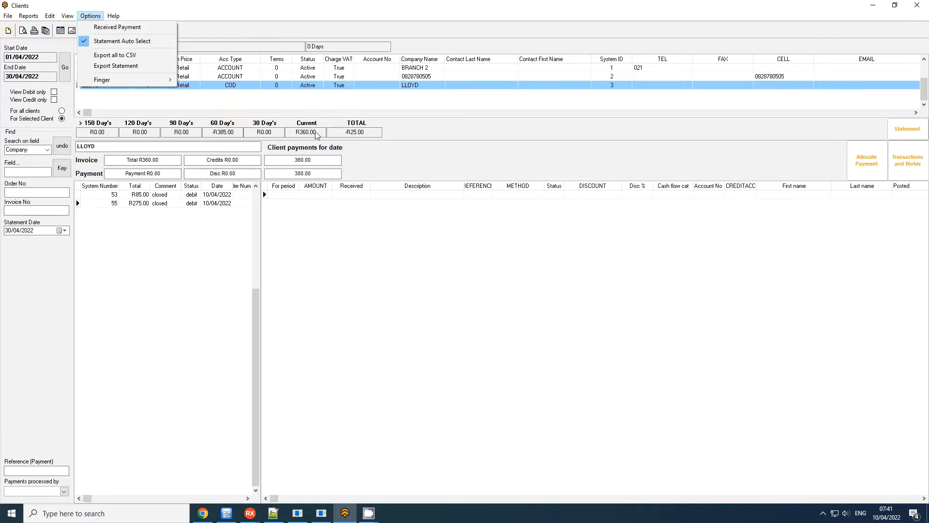
{"action": "left_click", "coordinate": [128, 43]}
{"action": "left_click", "coordinate": [218, 132]}
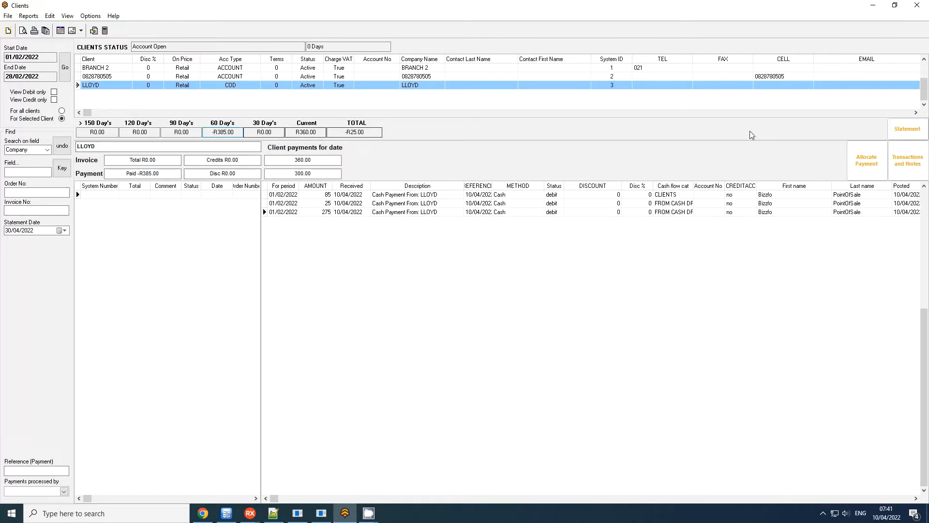
{"action": "left_click", "coordinate": [898, 129]}
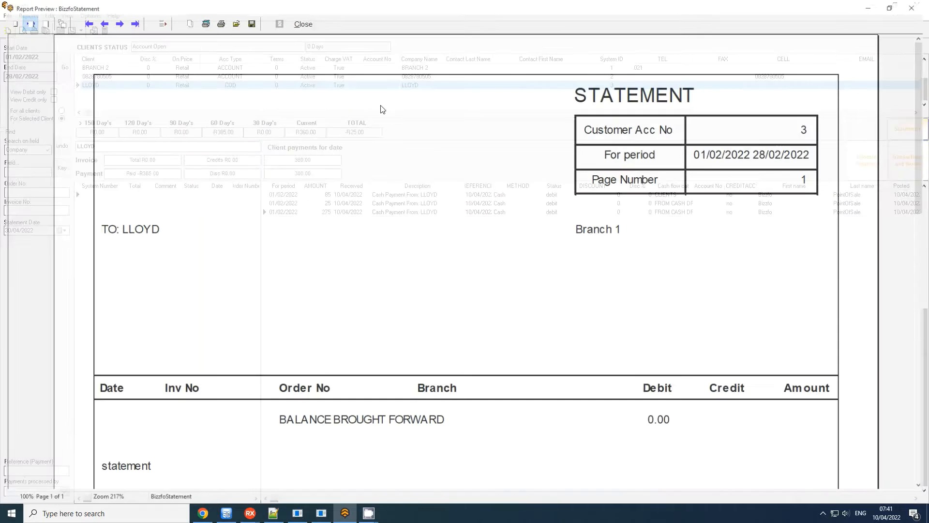
{"action": "mouse_move", "coordinate": [925, 82]}
{"action": "left_mouse_down"}
{"action": "mouse_move", "coordinate": [926, 291]}
{"action": "mouse_move", "coordinate": [925, 80]}
{"action": "left_mouse_up"}
{"action": "left_click", "coordinate": [916, 6]}
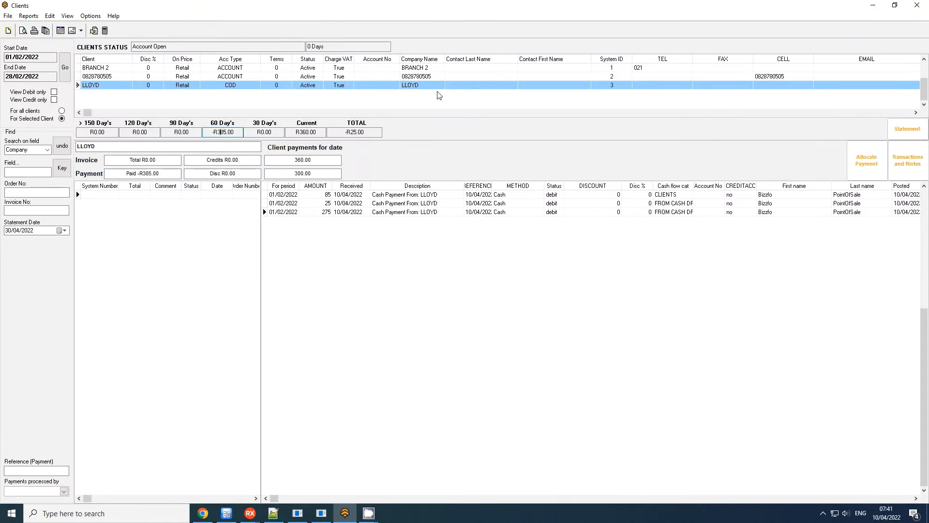
Choose invoice 53 in the current period as the invoice for the payment allocation.
{"action": "left_click", "coordinate": [297, 137]}
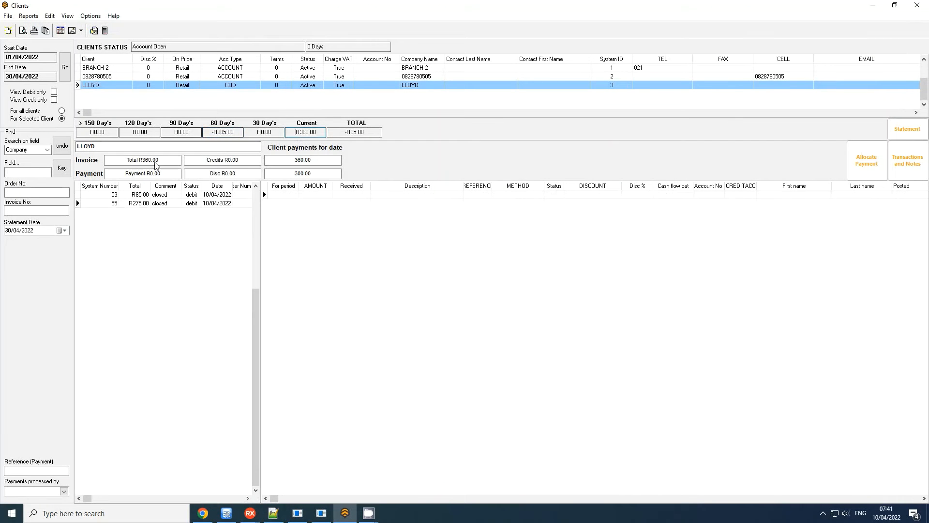
{"action": "left_click", "coordinate": [868, 173]}
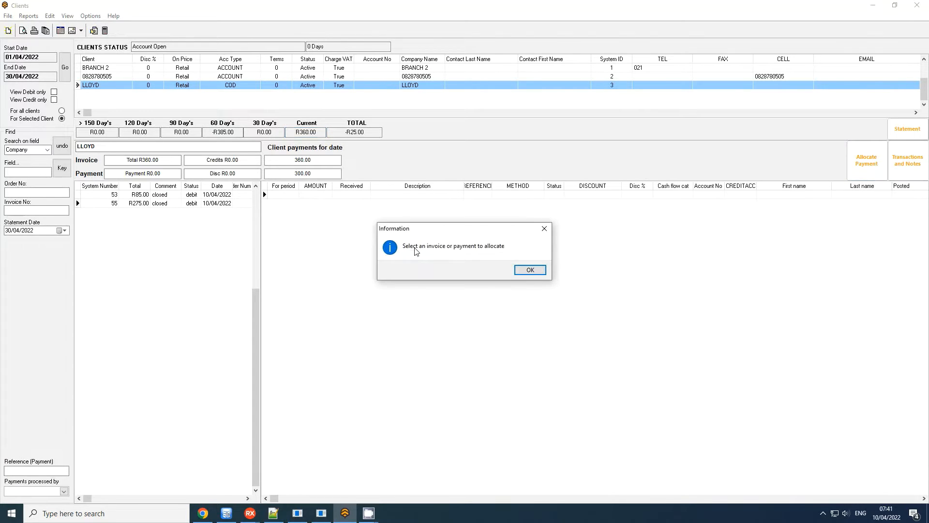
{"action": "left_click", "coordinate": [531, 270]}
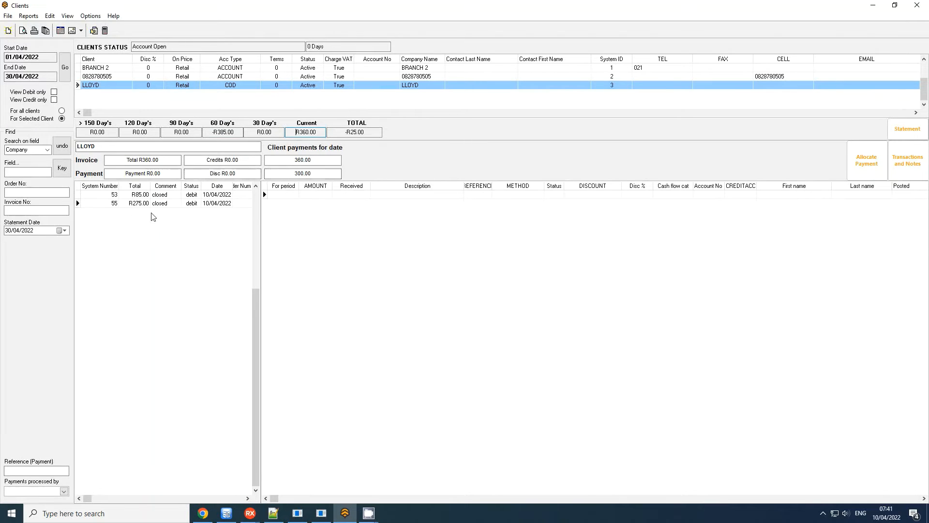
{"action": "left_click", "coordinate": [136, 195]}
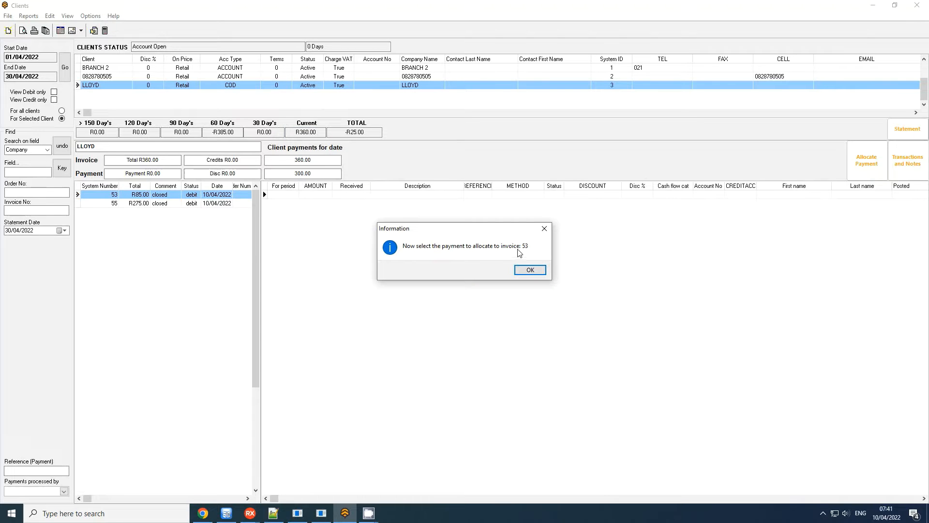
{"action": "left_click", "coordinate": [530, 270]}
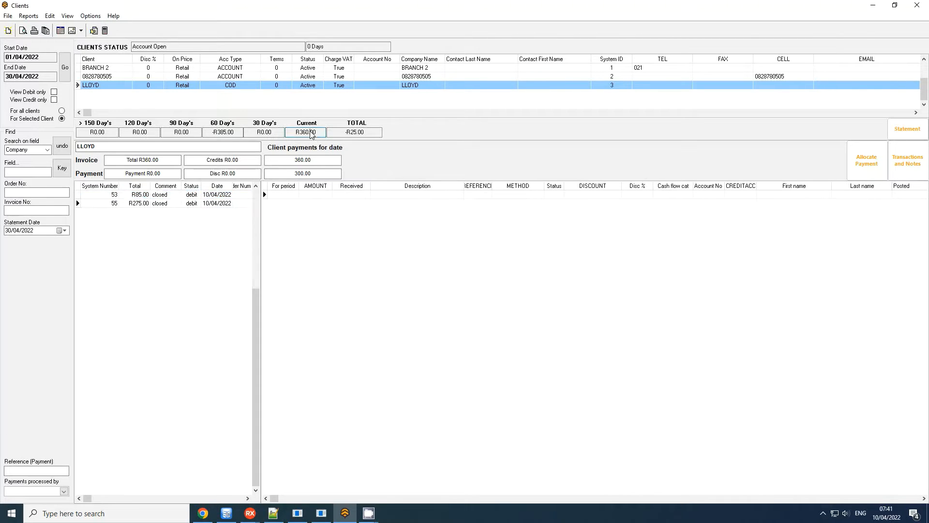
Allocate the 85 cash payment from the 60-day period to invoice 53, and check the current period.
{"action": "left_click", "coordinate": [264, 135]}
{"action": "left_click", "coordinate": [223, 136]}
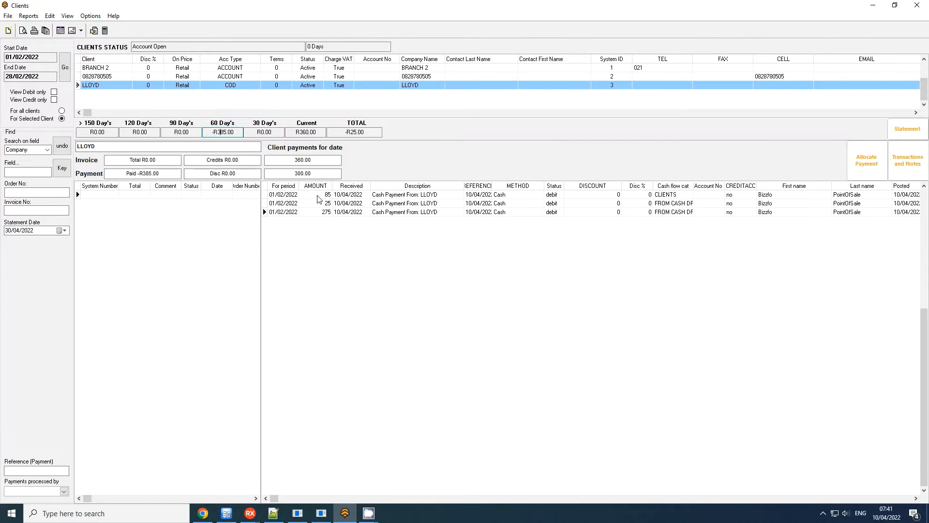
{"action": "double_click", "coordinate": [294, 195]}
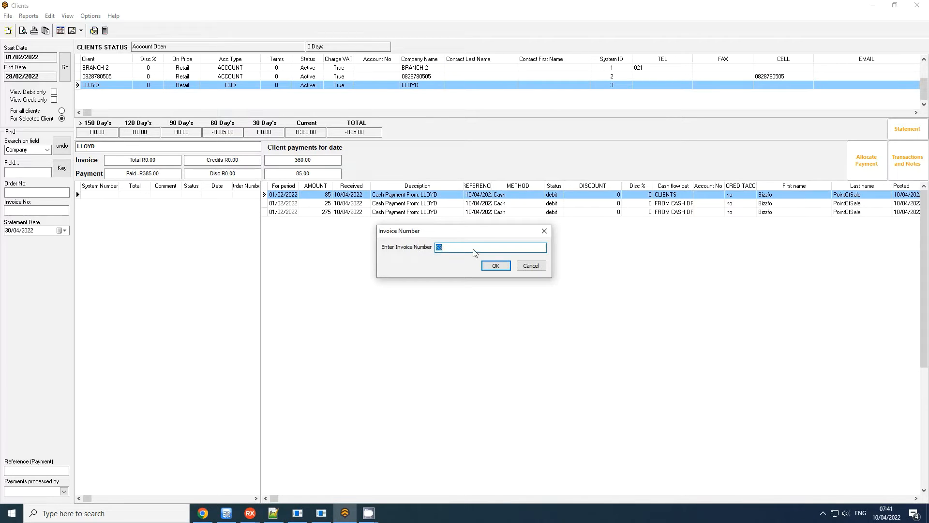
{"action": "left_click", "coordinate": [493, 266]}
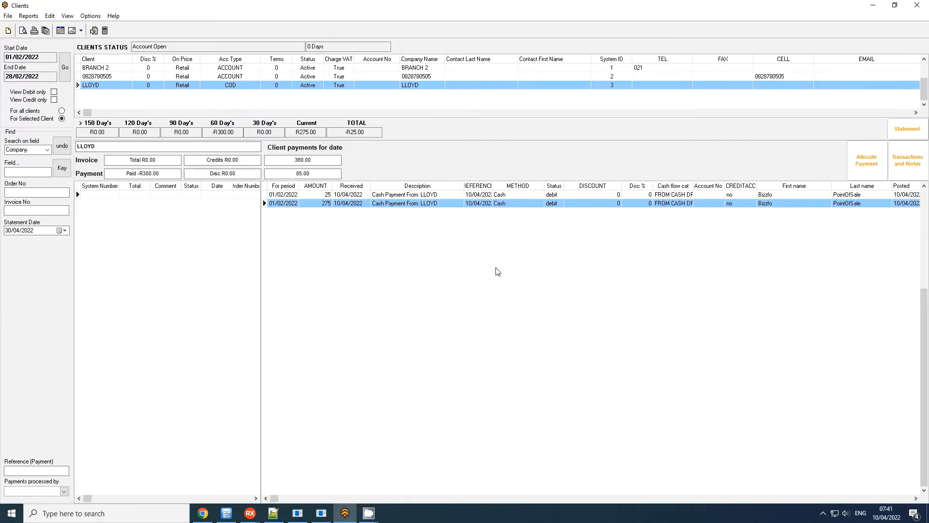
{"action": "left_click", "coordinate": [310, 133]}
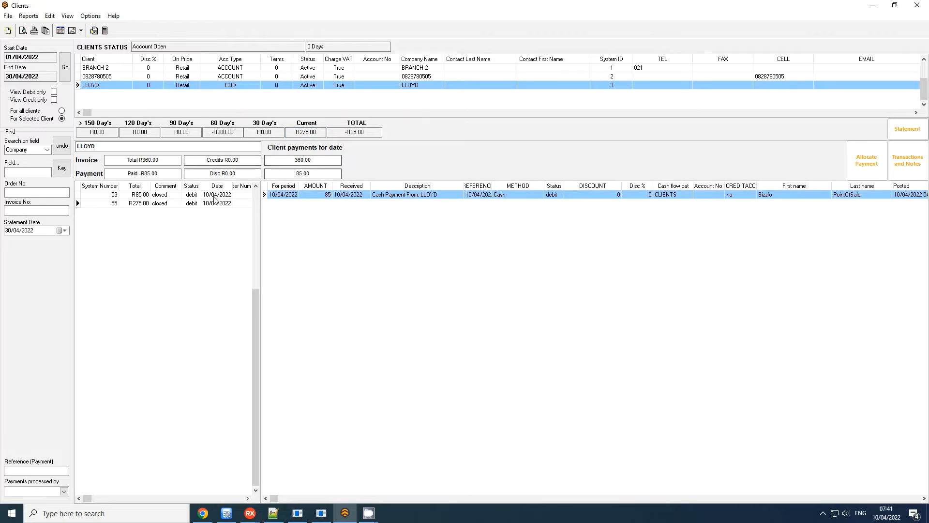
Select invoice 55 in the current period, and select the 275 cash payment in the 60-day period.
{"action": "left_click", "coordinate": [137, 205]}
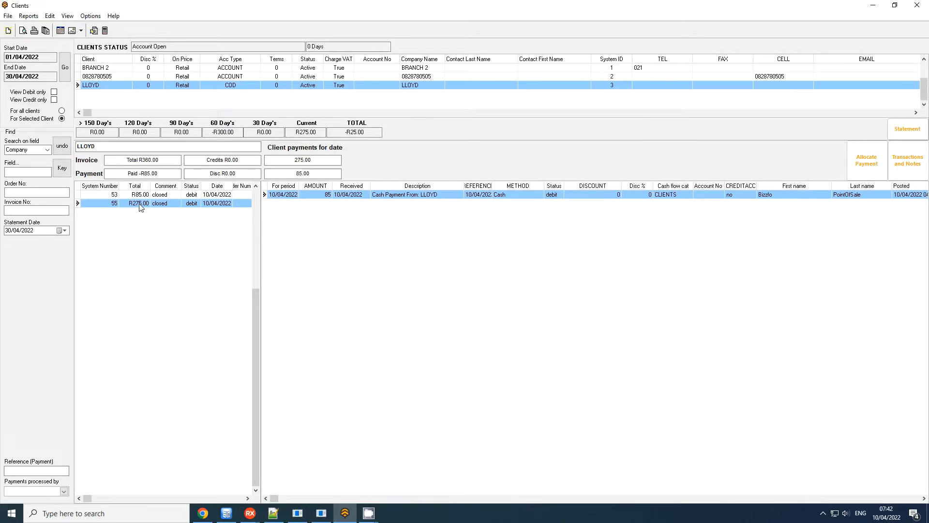
{"action": "left_click", "coordinate": [223, 133]}
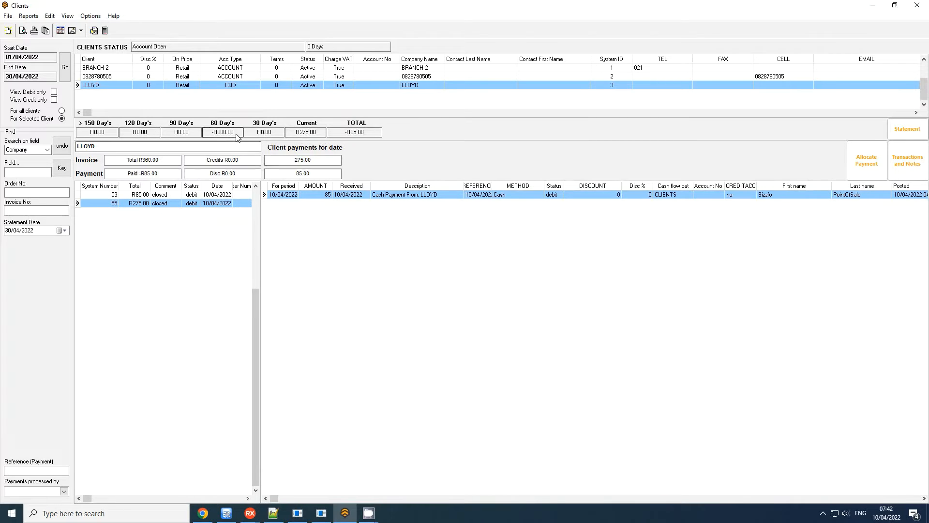
{"action": "left_click", "coordinate": [312, 203]}
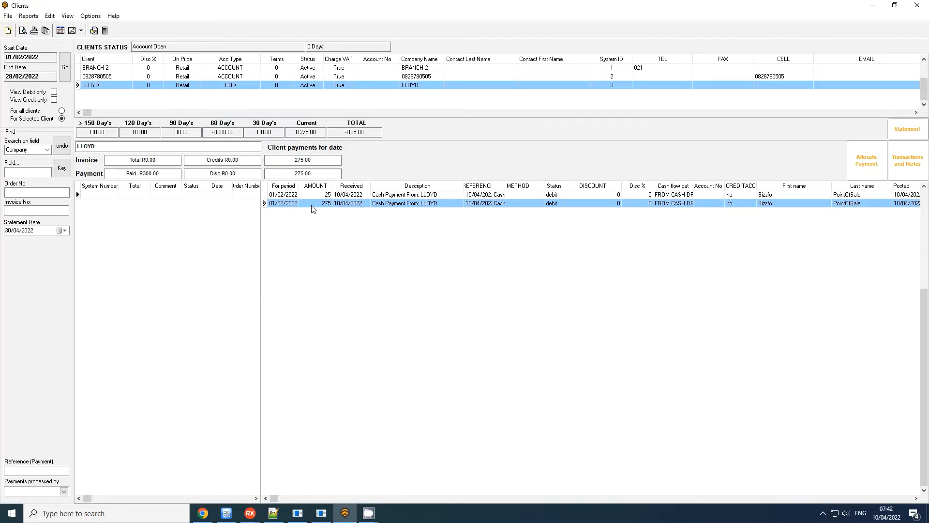
{"action": "right_click", "coordinate": [312, 205]}
{"action": "mouse_move", "coordinate": [360, 219]}
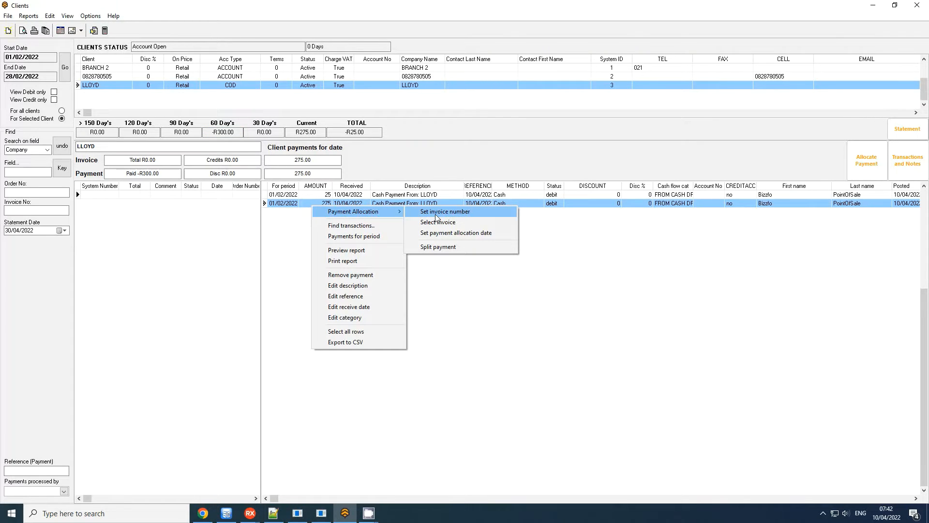
{"action": "left_click", "coordinate": [474, 211]}
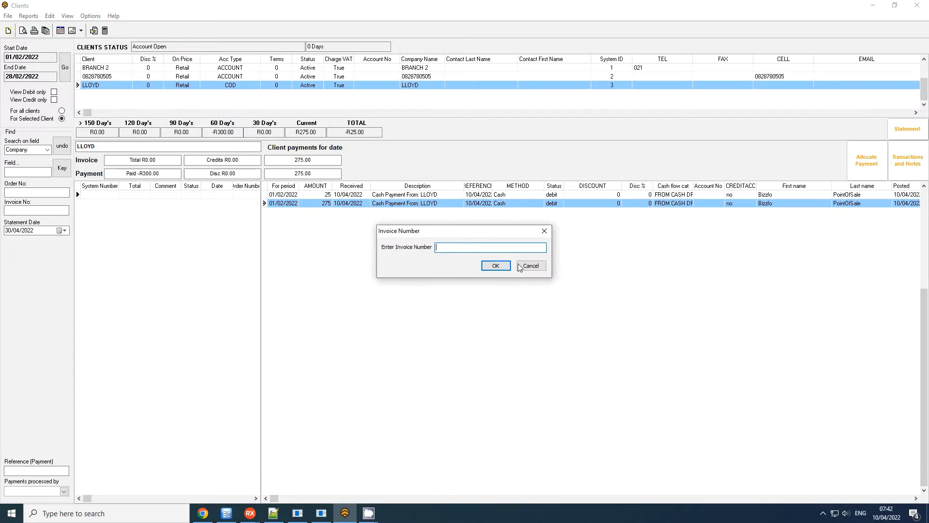
{"action": "key", "text": "Escape"}
{"action": "right_click", "coordinate": [382, 209]}
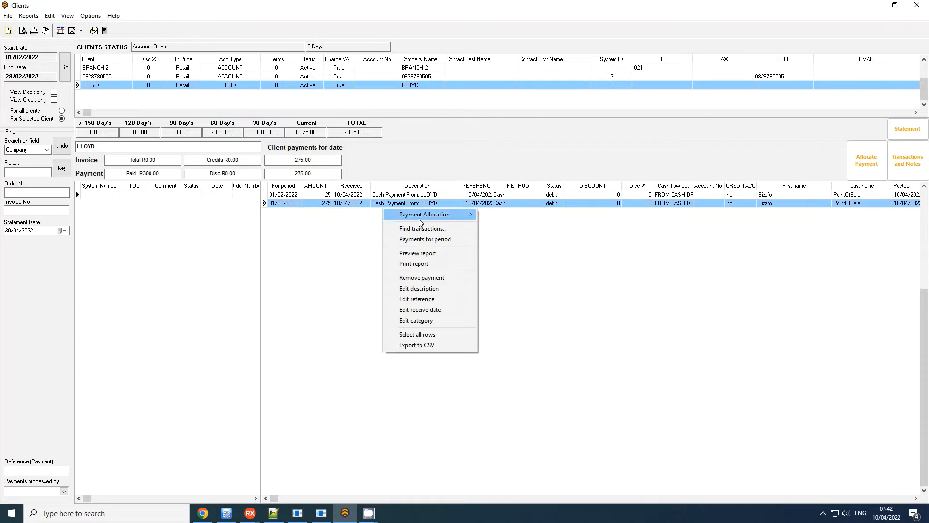
{"action": "mouse_move", "coordinate": [419, 218]}
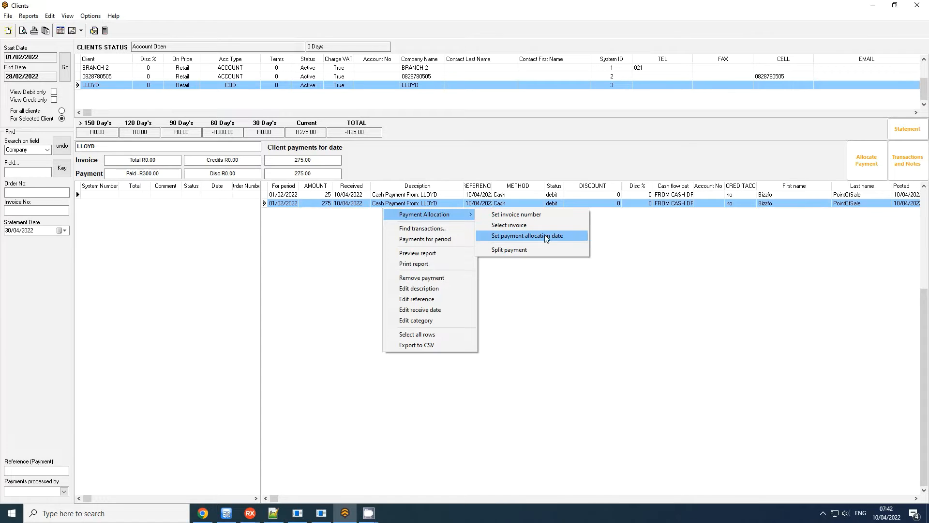
{"action": "left_click", "coordinate": [334, 206]}
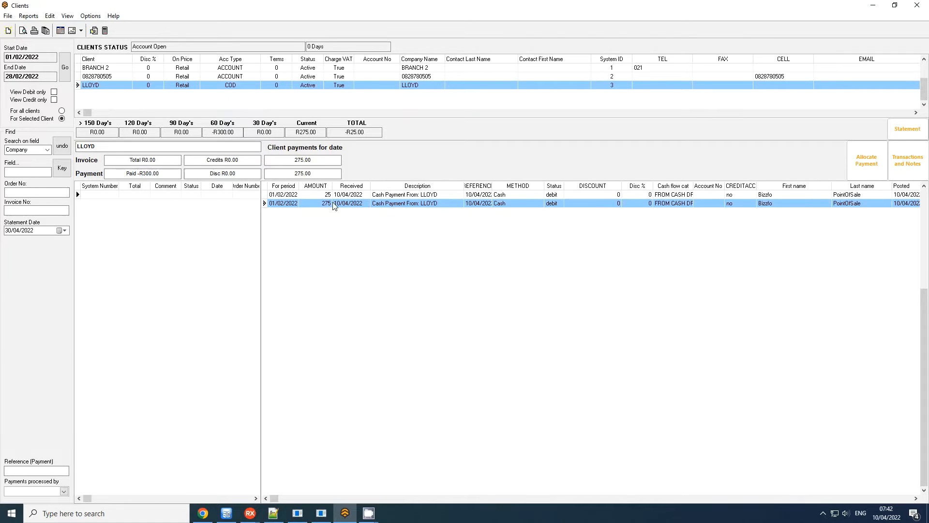
Allocate the 275 cash payment from the 60-day period to current invoice 55.
{"action": "right_click", "coordinate": [333, 206]}
{"action": "mouse_move", "coordinate": [369, 209]}
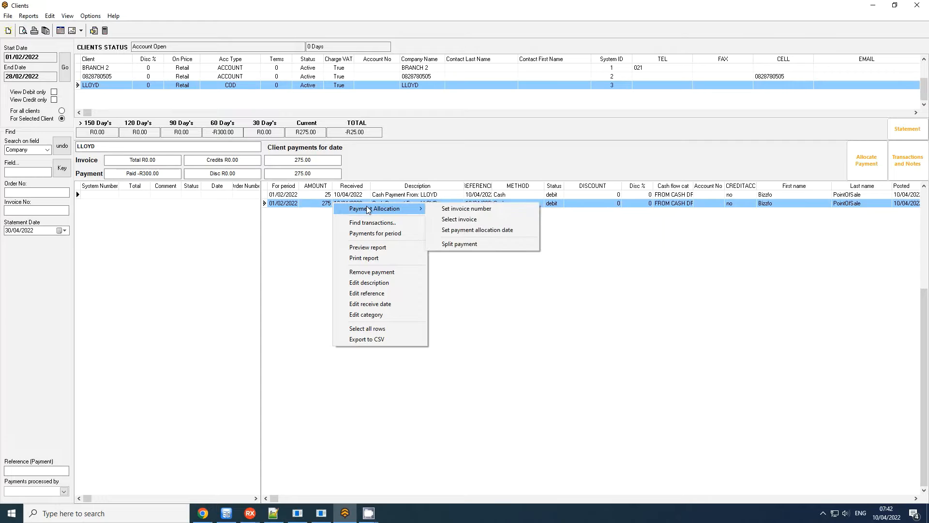
{"action": "left_click", "coordinate": [474, 219]}
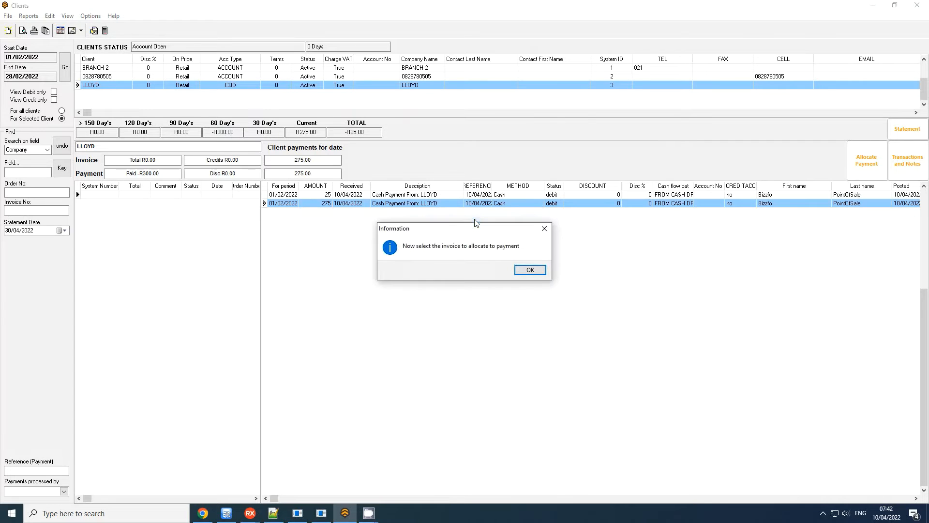
{"action": "left_click", "coordinate": [527, 268]}
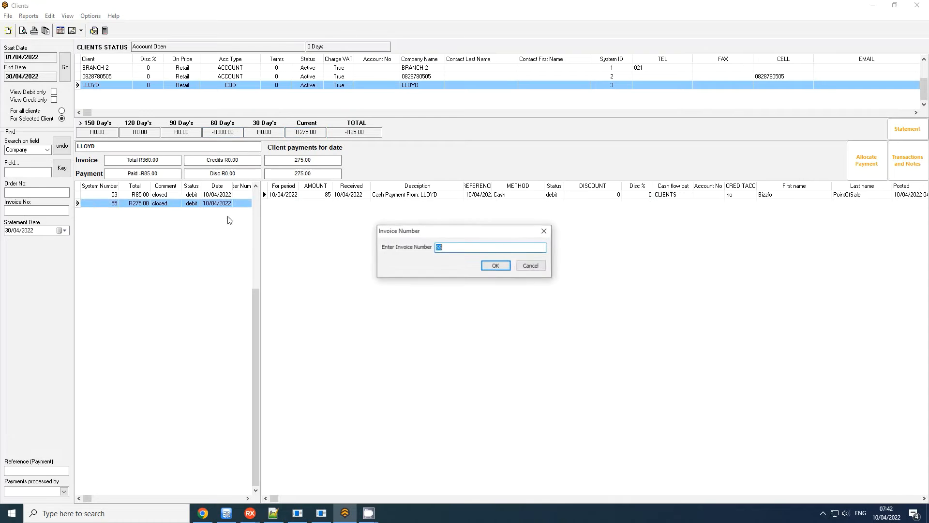
{"action": "left_click", "coordinate": [495, 266]}
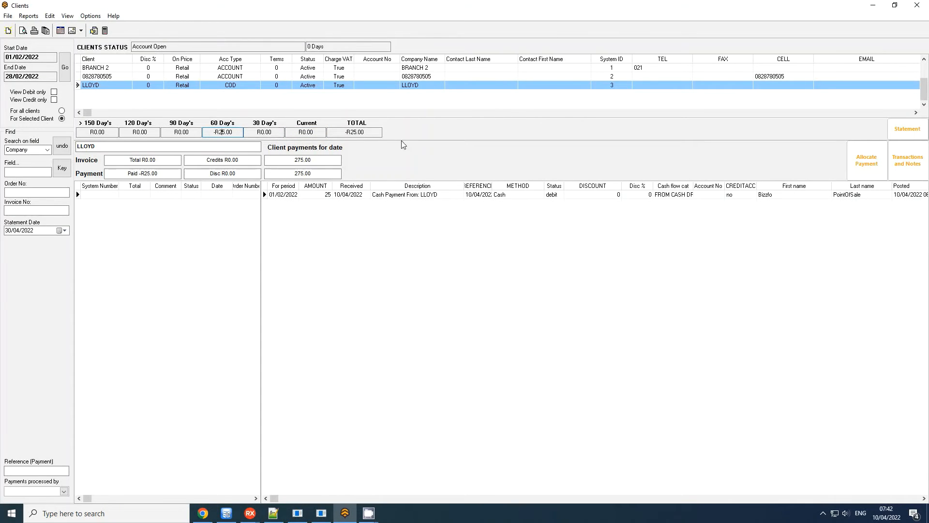
Set the payment allocation date of the remaining 25 cash payment in the 60-day period to 10/04/2022.
{"action": "left_click", "coordinate": [310, 196]}
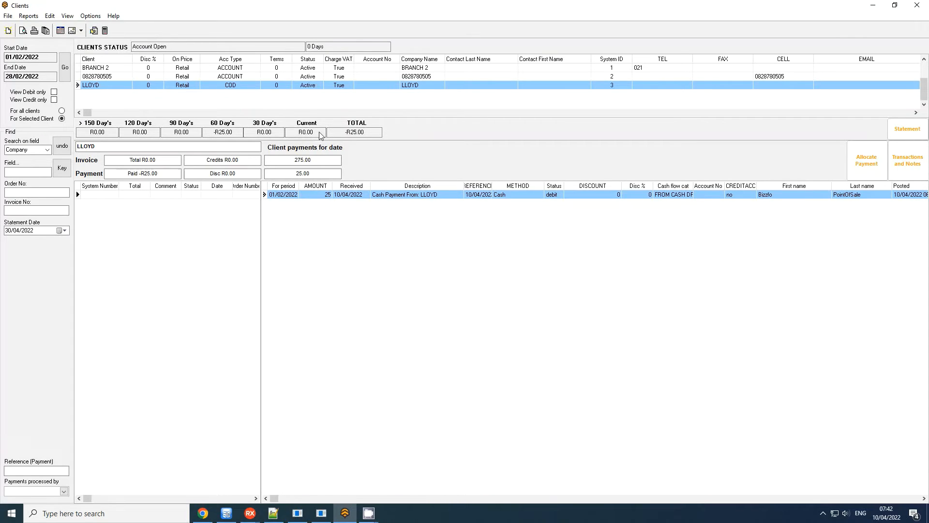
{"action": "right_click", "coordinate": [323, 192]}
{"action": "mouse_move", "coordinate": [368, 198]}
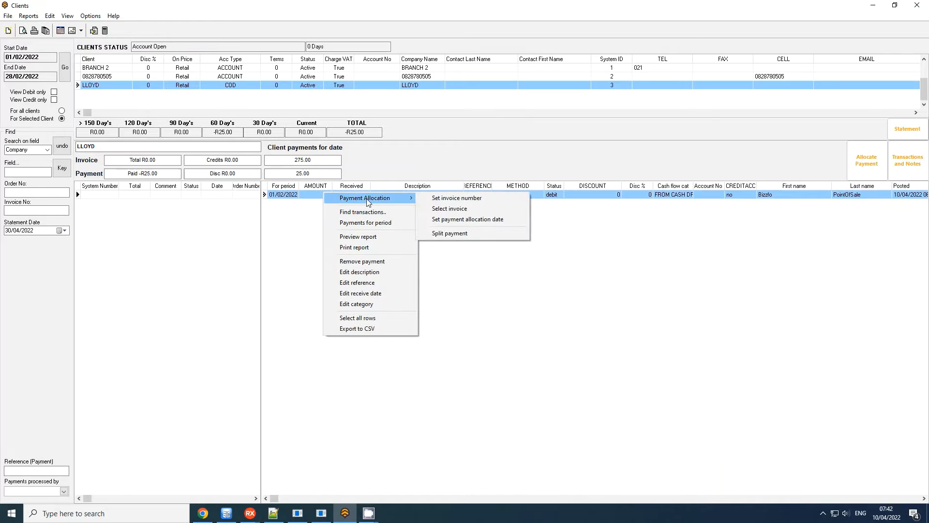
{"action": "left_click", "coordinate": [460, 222]}
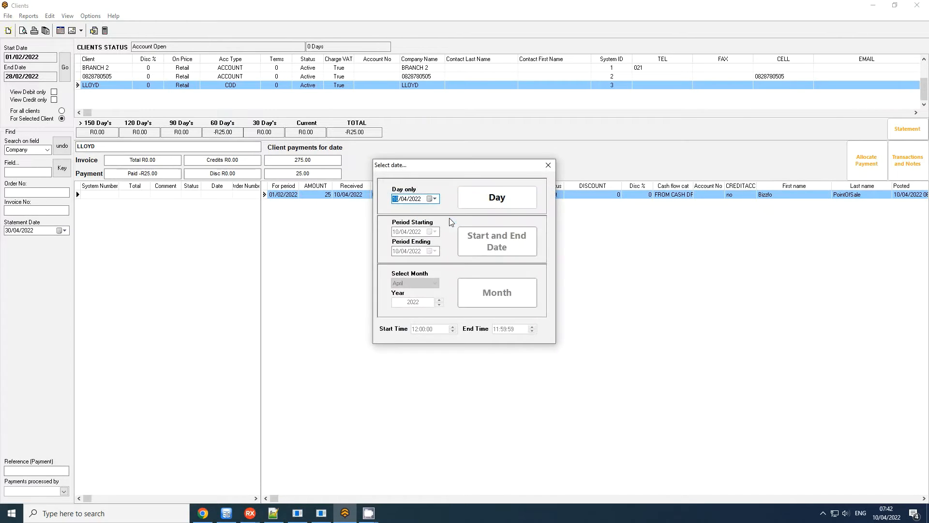
{"action": "left_click", "coordinate": [498, 200]}
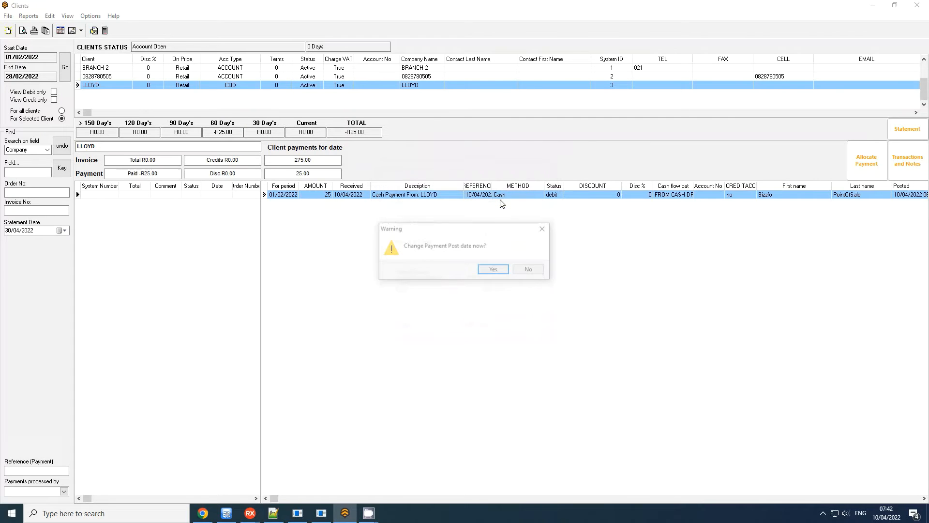
{"action": "left_click", "coordinate": [497, 268]}
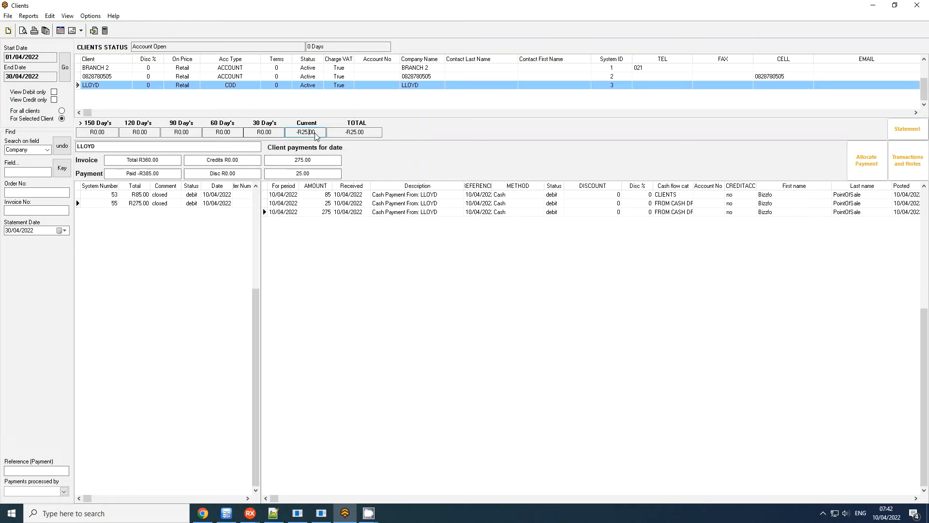
Preview the COD client's updated statement down to its ageing summary, and close the preview.
{"action": "left_click", "coordinate": [906, 129]}
{"action": "left_click_drag", "start_coordinate": [925, 99], "coordinate": [924, 371]}
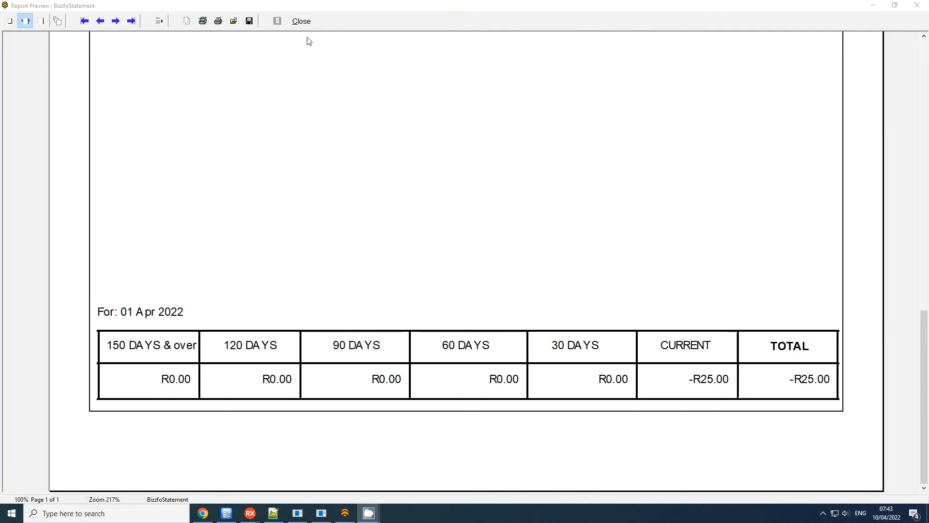
{"action": "left_click", "coordinate": [303, 22]}
Select the account client listed just above the COD client, and compare its current invoices with its 60-day payments.
{"action": "left_click", "coordinate": [111, 78]}
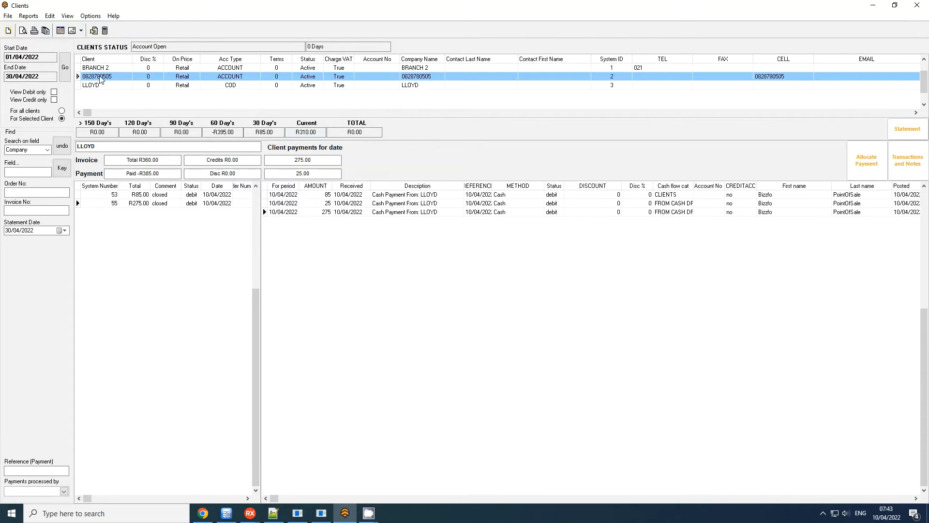
{"action": "left_click", "coordinate": [310, 132]}
{"action": "left_click", "coordinate": [223, 132]}
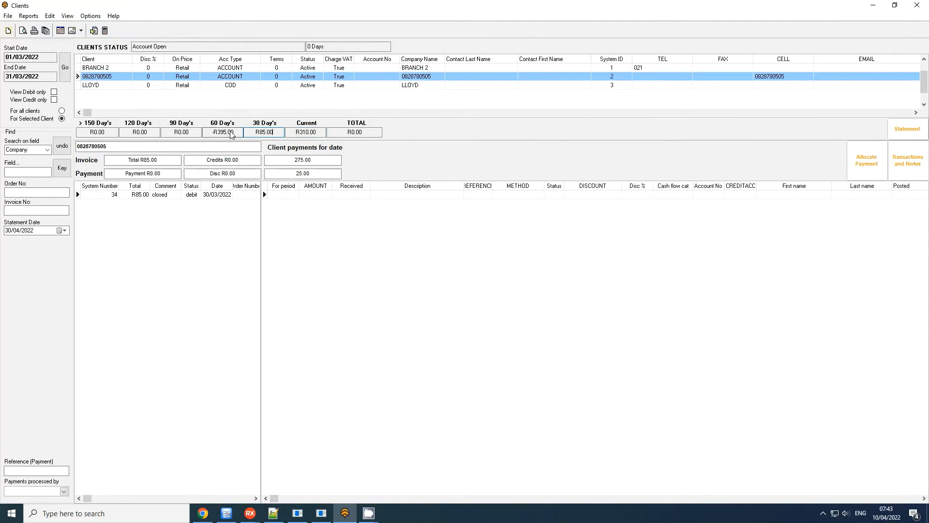
{"action": "left_click", "coordinate": [309, 132]}
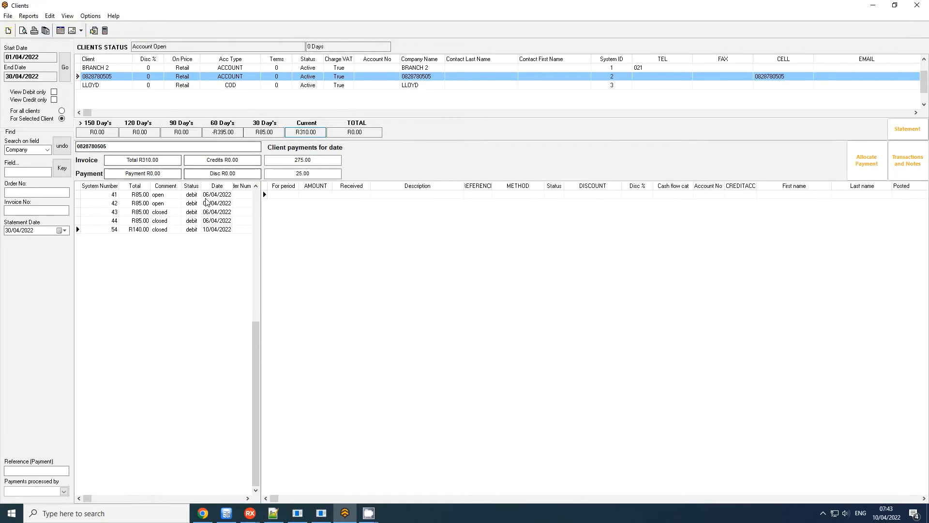
{"action": "left_click", "coordinate": [223, 132]}
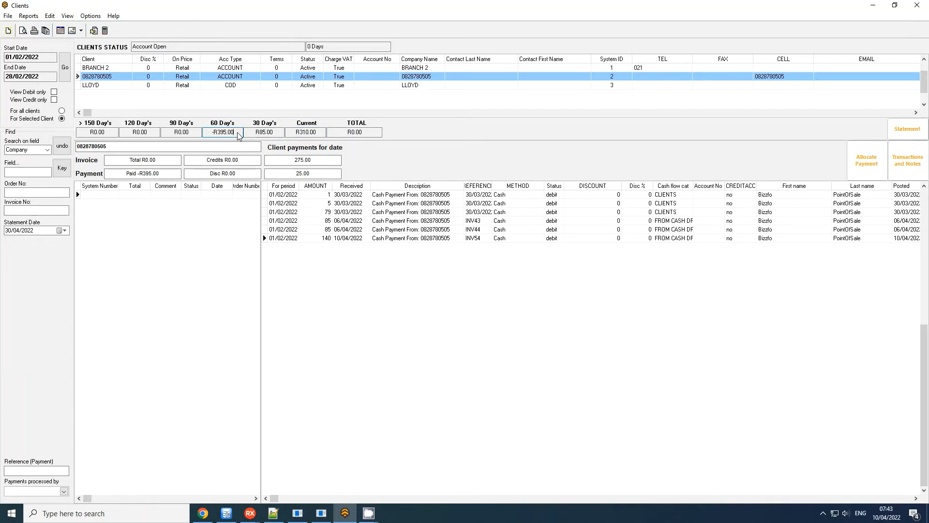
{"action": "left_click", "coordinate": [325, 240]}
{"action": "right_click", "coordinate": [325, 241]}
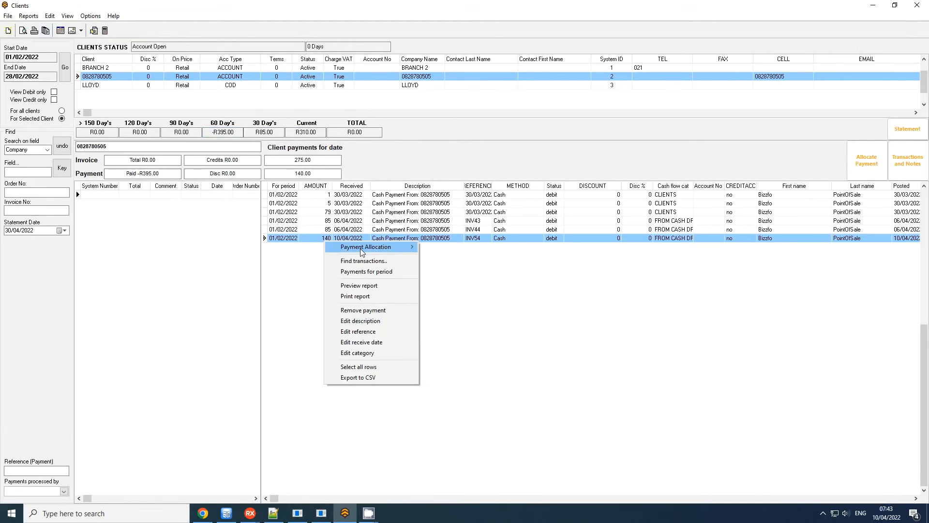
{"action": "mouse_move", "coordinate": [360, 247]}
{"action": "left_click", "coordinate": [467, 267]}
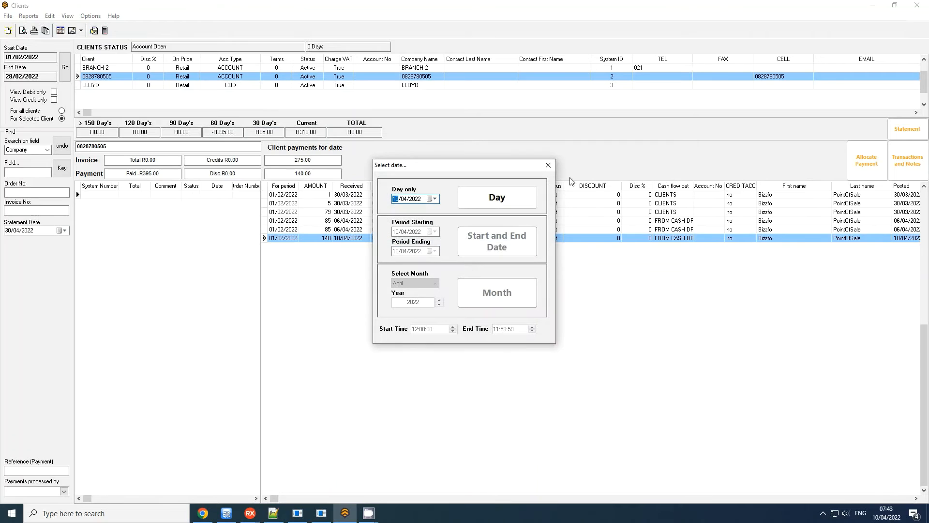
{"action": "left_click", "coordinate": [549, 166]}
Allocate the 140 cash payment with reference INV54 from the 60-day period to current invoice 54.
{"action": "right_click", "coordinate": [337, 241]}
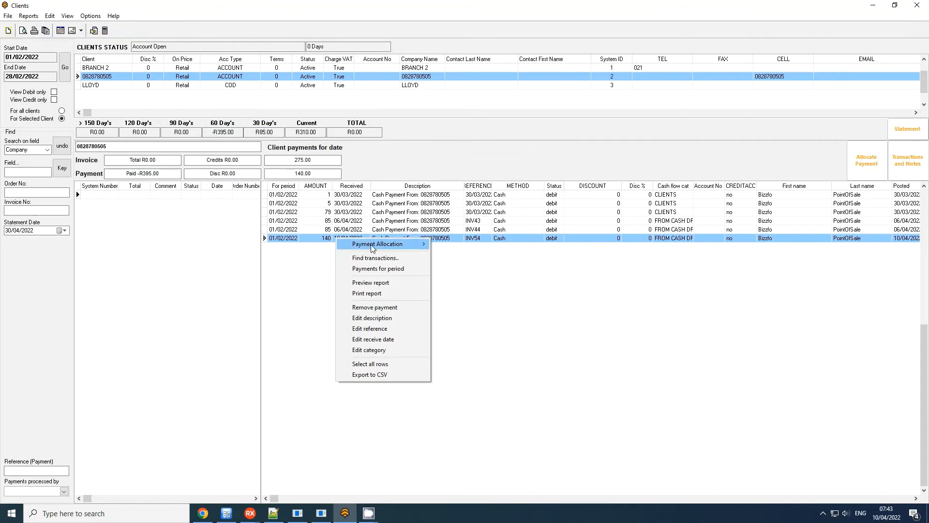
{"action": "mouse_move", "coordinate": [383, 245]}
{"action": "left_click", "coordinate": [479, 255]}
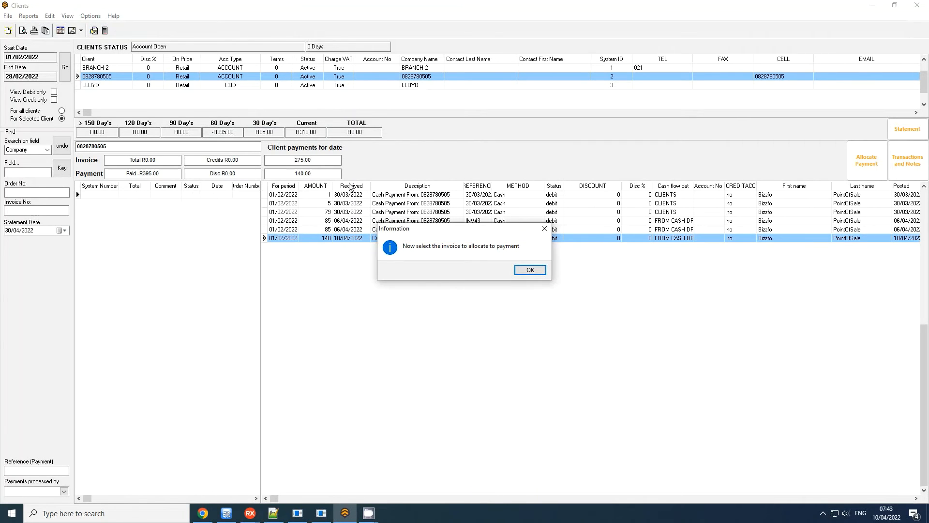
{"action": "left_click", "coordinate": [531, 270]}
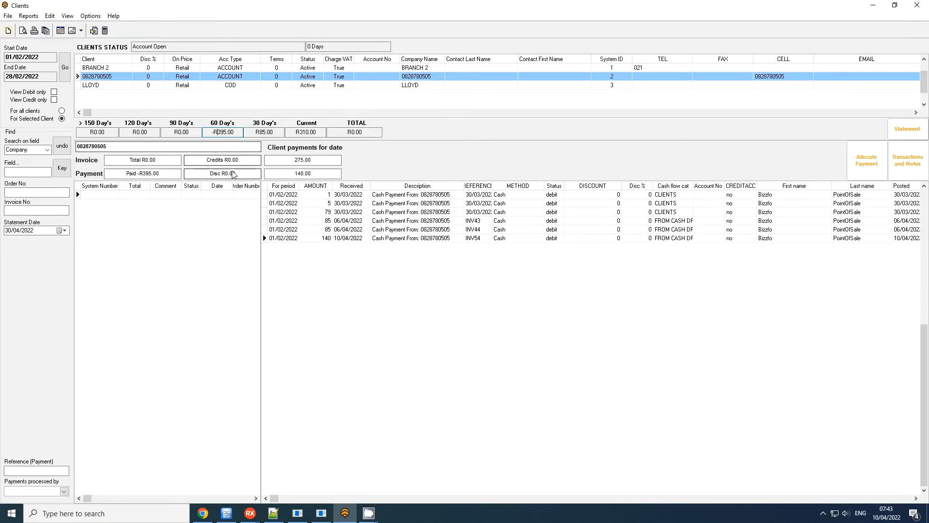
{"action": "double_click", "coordinate": [136, 228]}
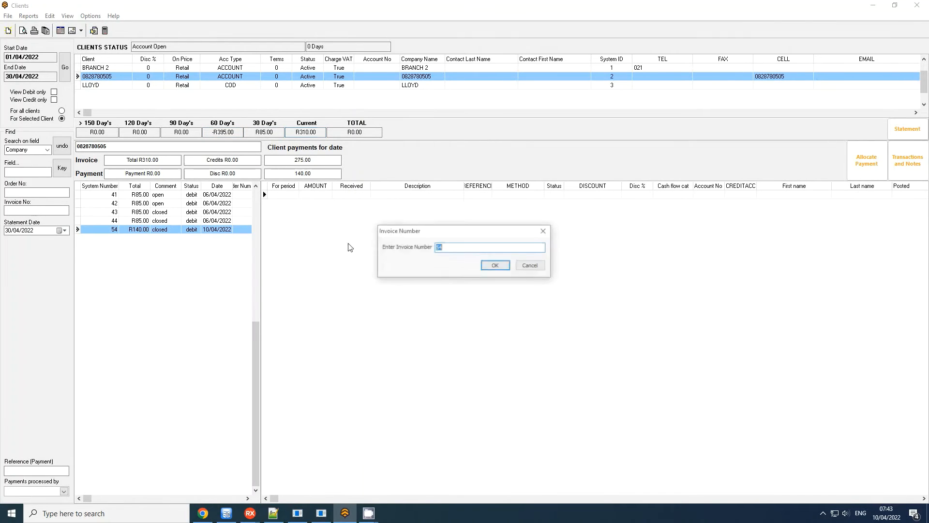
{"action": "left_click", "coordinate": [494, 266]}
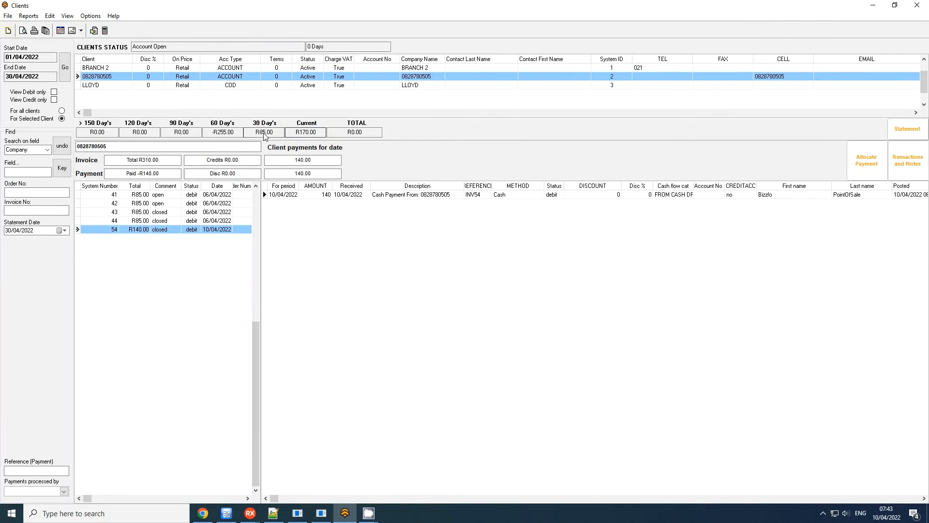
Allocate the 85 cash payment with reference INV44 from the 60-day period to current invoice 42.
{"action": "left_click", "coordinate": [297, 134]}
{"action": "left_click", "coordinate": [224, 132]}
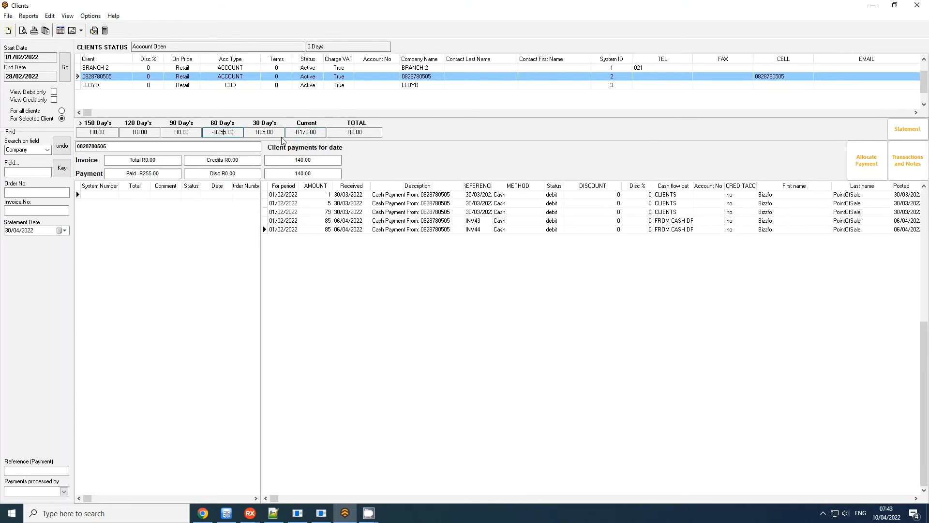
{"action": "left_click", "coordinate": [324, 223]}
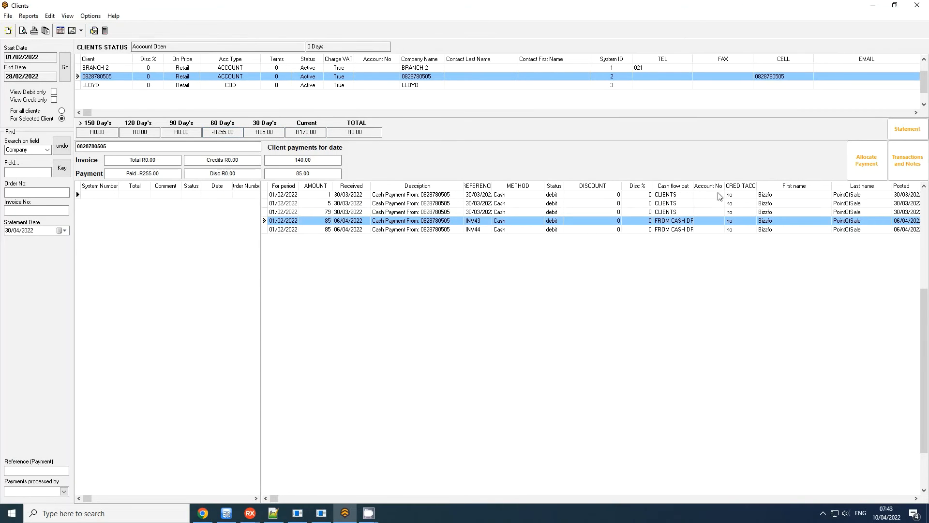
{"action": "left_click", "coordinate": [866, 160]}
{"action": "left_click", "coordinate": [531, 270]}
{"action": "left_click", "coordinate": [307, 226]}
{"action": "left_click", "coordinate": [539, 271]}
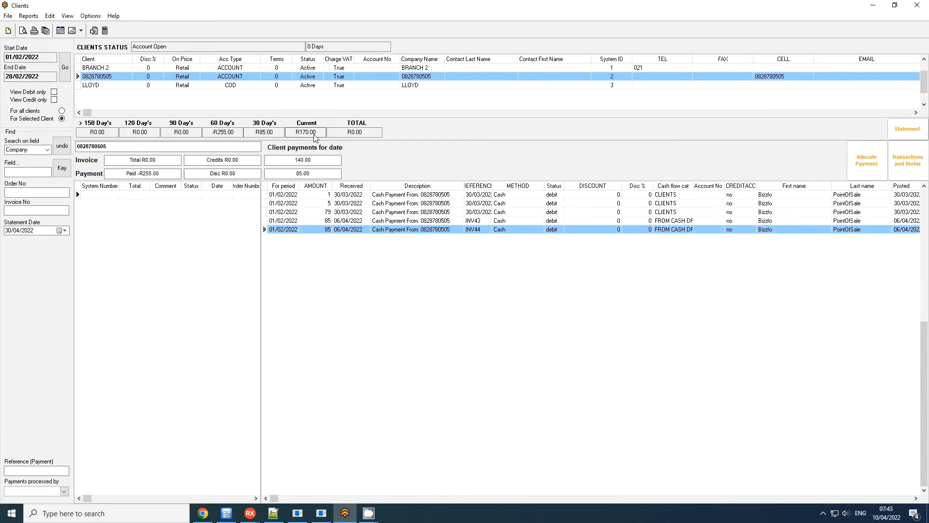
{"action": "left_click", "coordinate": [247, 203]}
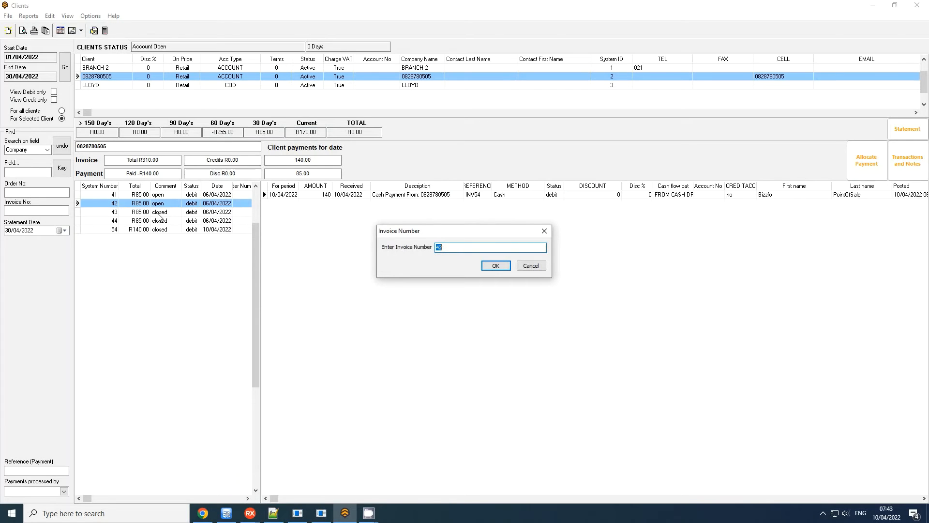
{"action": "left_click", "coordinate": [506, 266]}
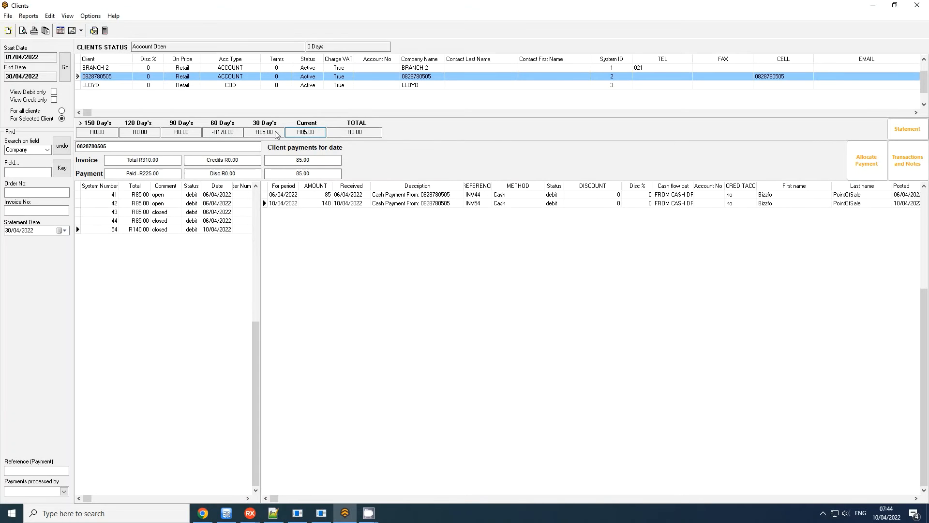
Allocate the 85 cash payment with reference INV43 from the 60-day period to current invoice 44.
{"action": "left_click", "coordinate": [213, 129]}
{"action": "left_click", "coordinate": [328, 221]}
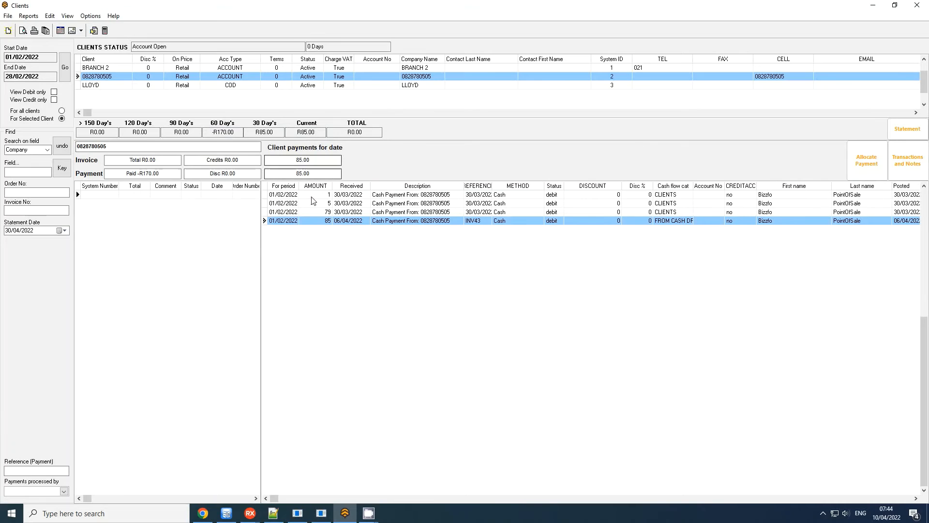
{"action": "right_click", "coordinate": [315, 224]}
{"action": "left_click", "coordinate": [880, 159]}
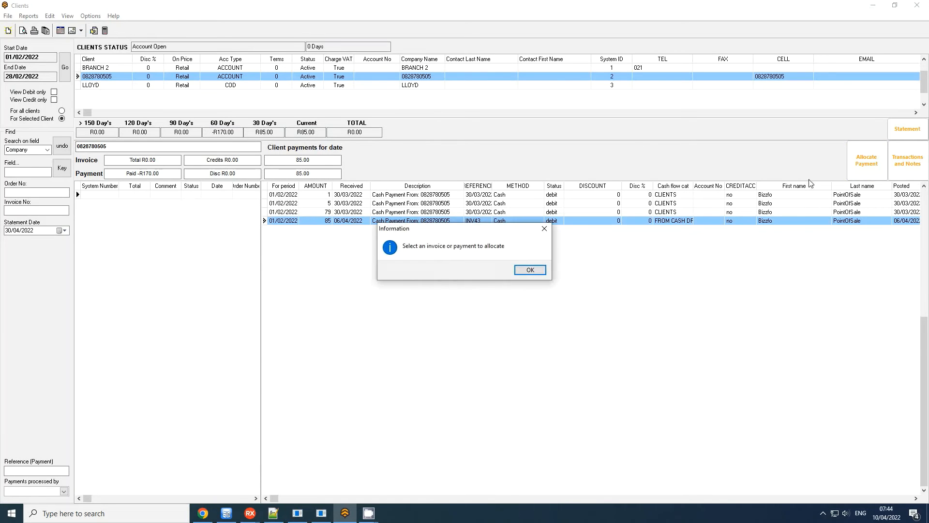
{"action": "left_click", "coordinate": [531, 270]}
{"action": "left_click", "coordinate": [332, 222]}
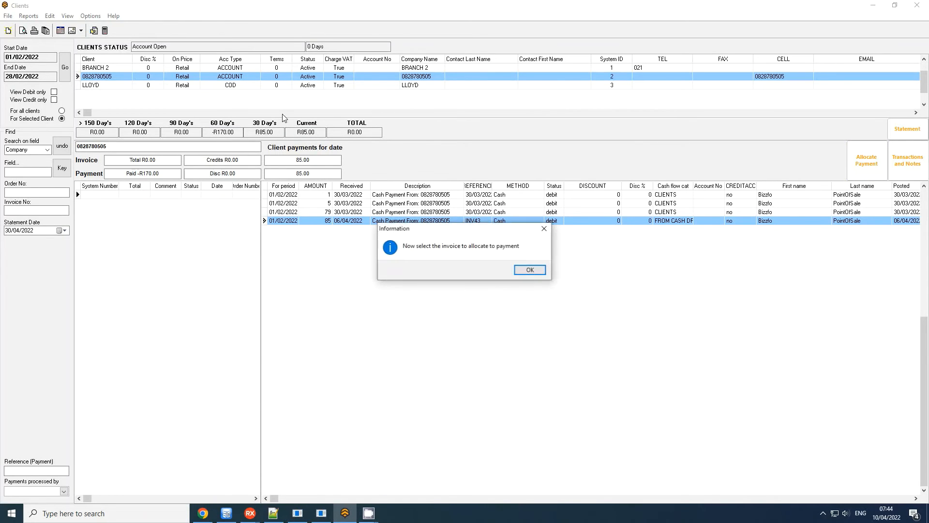
{"action": "left_click", "coordinate": [527, 269]}
{"action": "left_click", "coordinate": [236, 134]}
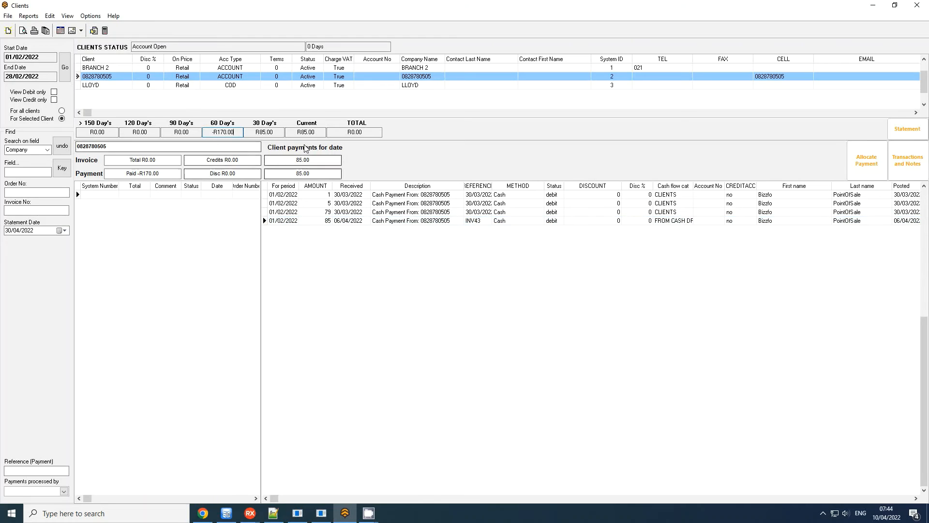
{"action": "left_click", "coordinate": [319, 134]}
{"action": "left_click", "coordinate": [143, 221]}
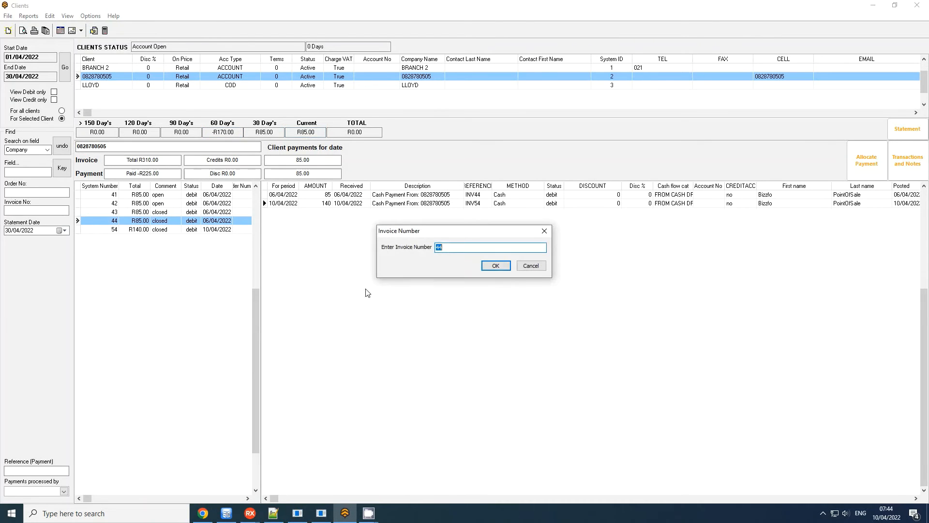
{"action": "left_click", "coordinate": [498, 266]}
Allocate the 79 cash payment from the 60-day period to invoice 34 in the 30-day period.
{"action": "left_click", "coordinate": [270, 134]}
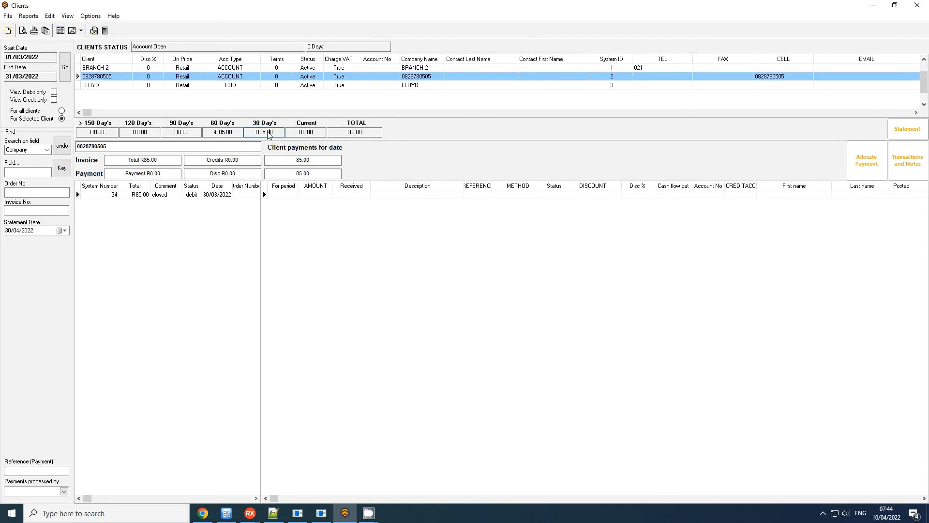
{"action": "left_click", "coordinate": [223, 132]}
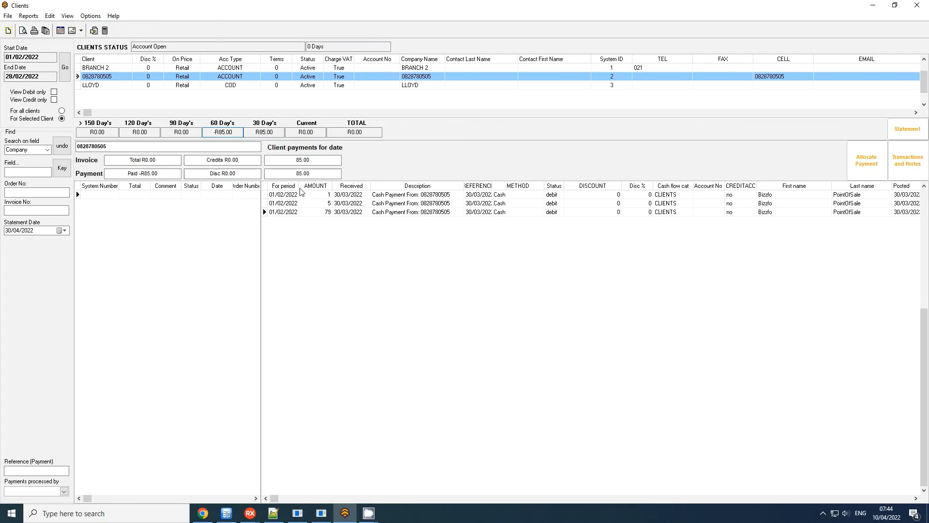
{"action": "left_click", "coordinate": [328, 215]}
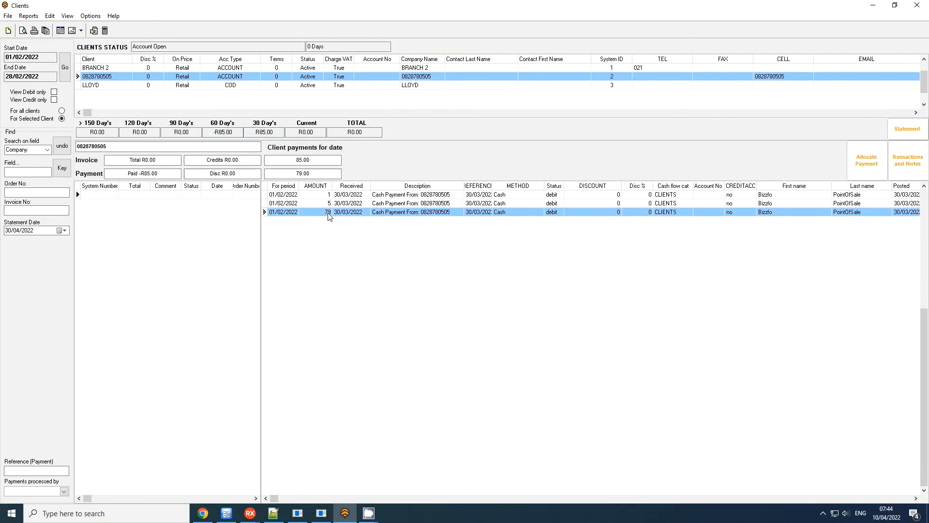
{"action": "right_click", "coordinate": [328, 213]}
{"action": "mouse_move", "coordinate": [346, 220]}
{"action": "left_click", "coordinate": [450, 231]}
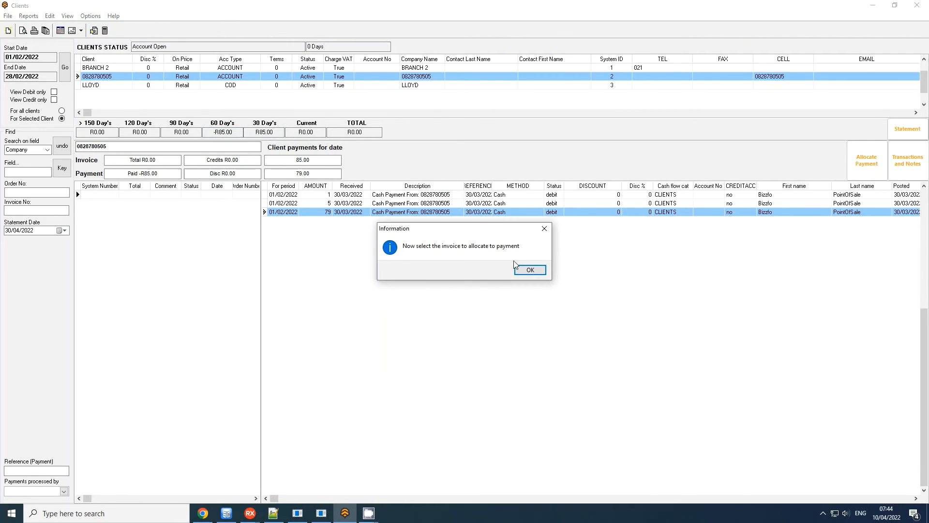
{"action": "left_click", "coordinate": [529, 270]}
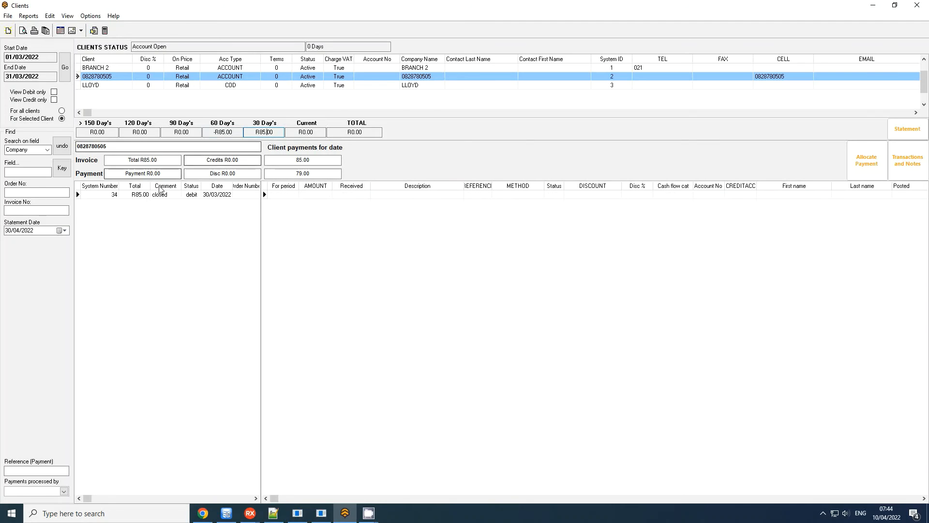
{"action": "left_click", "coordinate": [143, 197]}
{"action": "left_click", "coordinate": [494, 266]}
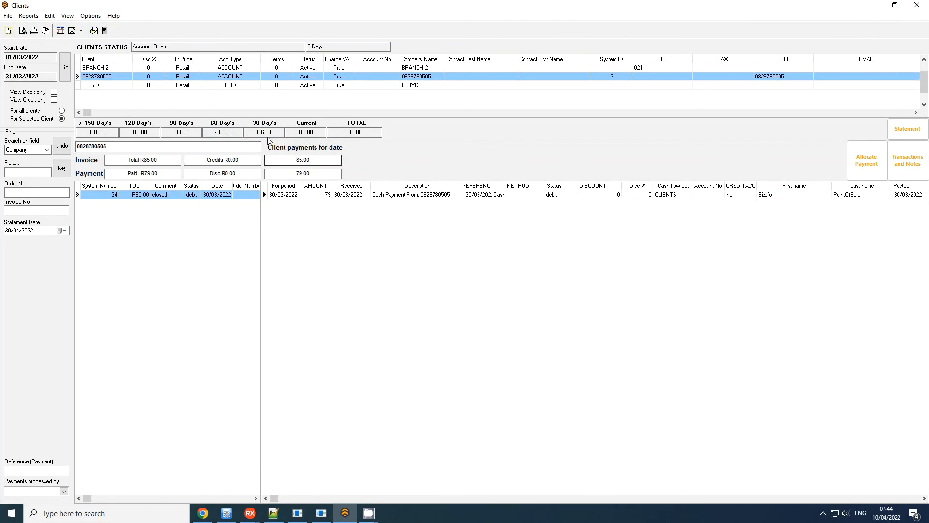
Allocate the 5 cash payment from the 60-day period to 30-day invoice 34.
{"action": "right_click", "coordinate": [180, 195]}
{"action": "left_click", "coordinate": [215, 201]}
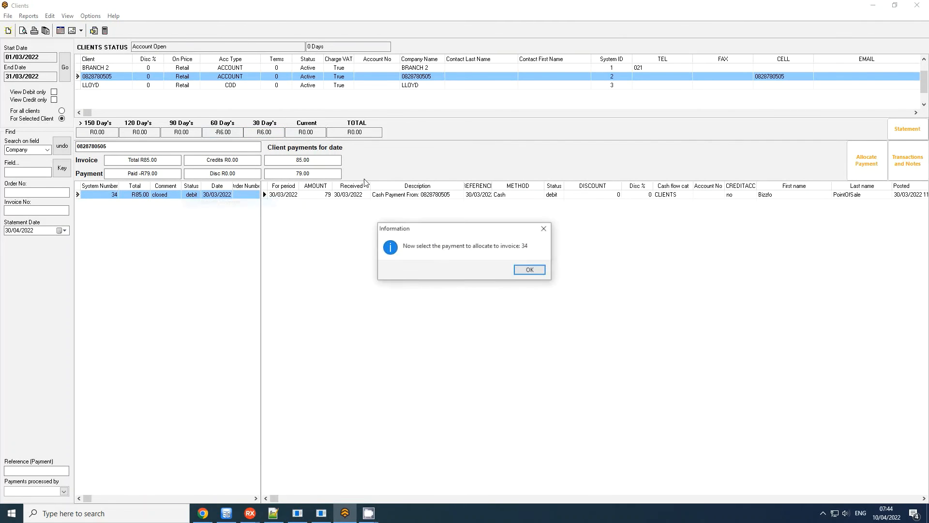
{"action": "left_click", "coordinate": [529, 270]}
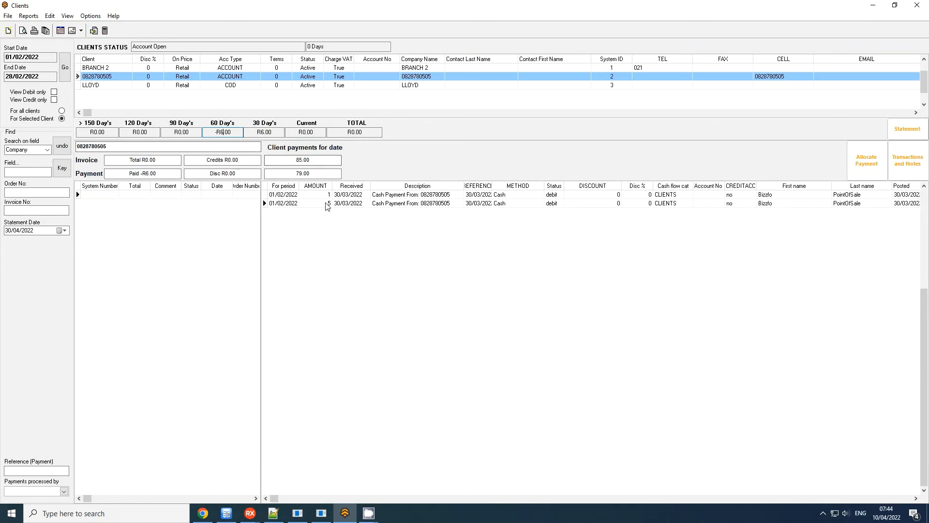
{"action": "left_click", "coordinate": [444, 203]}
{"action": "left_click", "coordinate": [492, 265]}
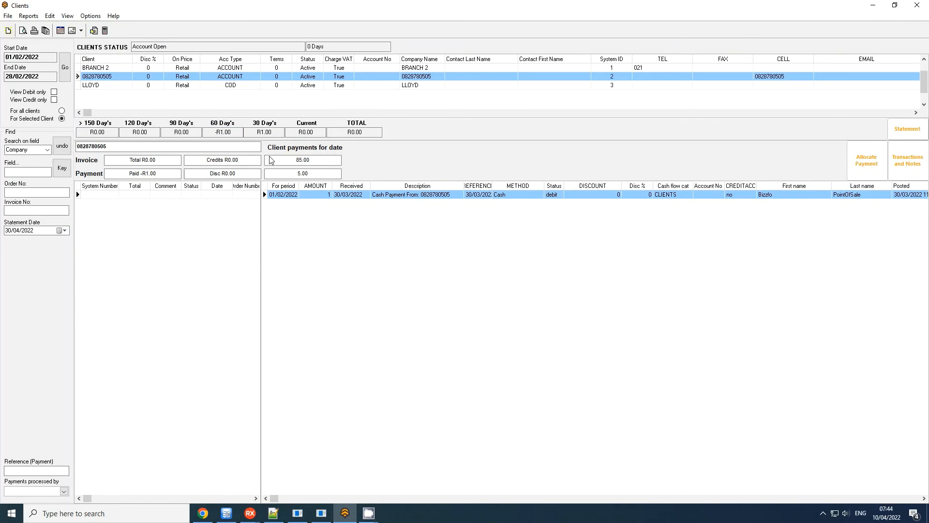
Allocate the remaining 1 cash payment from the 60-day period to 30-day invoice 34.
{"action": "left_click", "coordinate": [264, 132]}
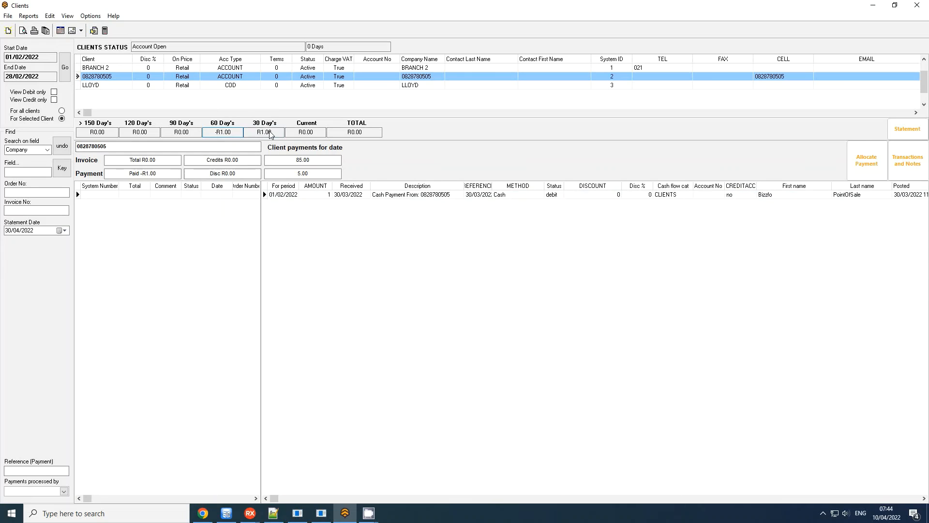
{"action": "left_click", "coordinate": [142, 199]}
{"action": "right_click", "coordinate": [142, 199]}
{"action": "left_click", "coordinate": [162, 203]}
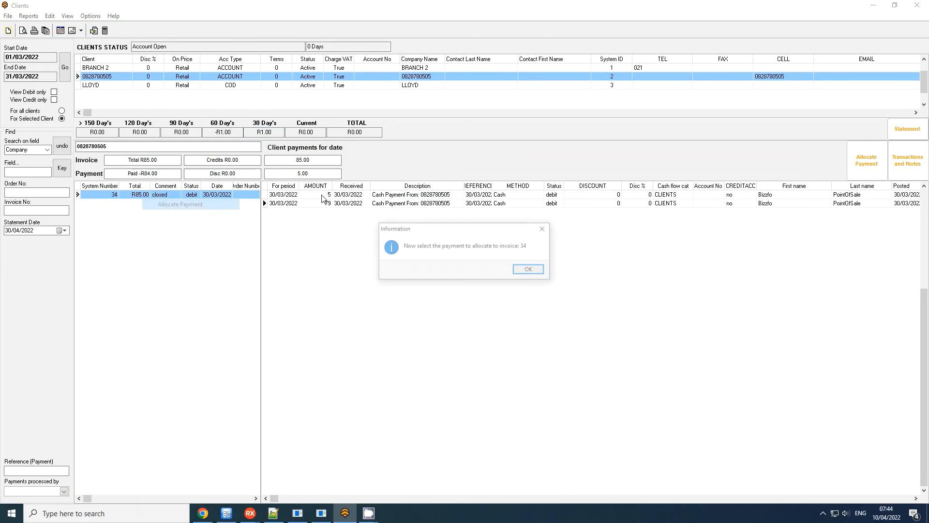
{"action": "left_click", "coordinate": [527, 270]}
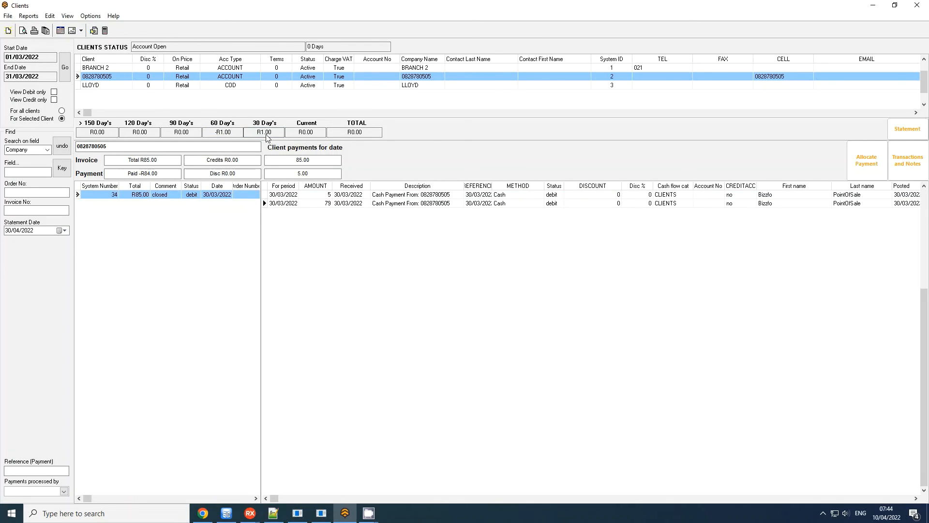
{"action": "left_click", "coordinate": [265, 134]}
{"action": "left_click", "coordinate": [221, 133]}
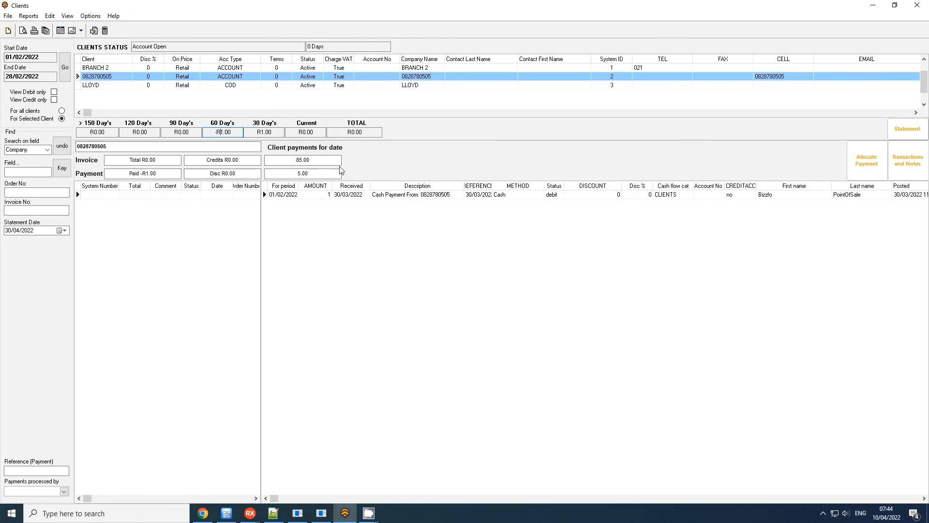
{"action": "left_click", "coordinate": [339, 195]}
{"action": "left_click", "coordinate": [507, 266]}
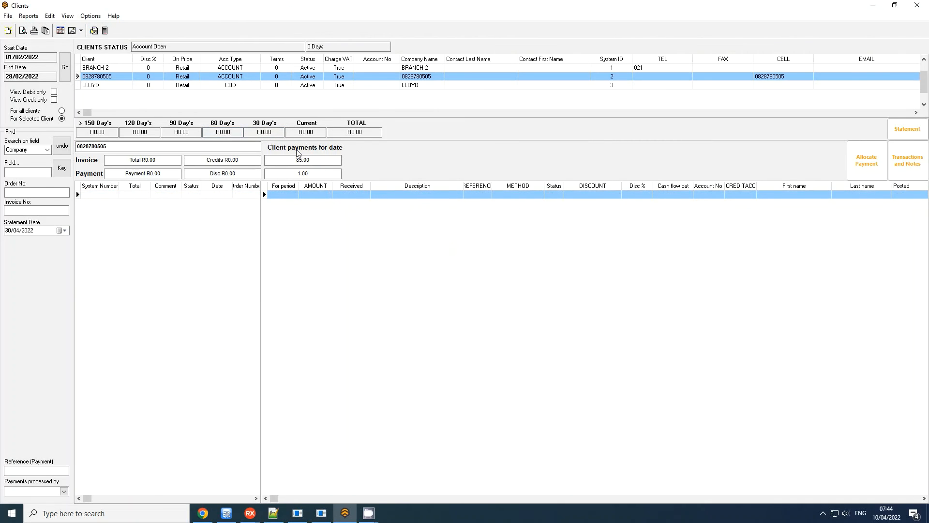
Preview the account client's updated statement, review its transactions and ageing summary, and close the preview.
{"action": "left_click", "coordinate": [359, 134]}
{"action": "left_click", "coordinate": [907, 129]}
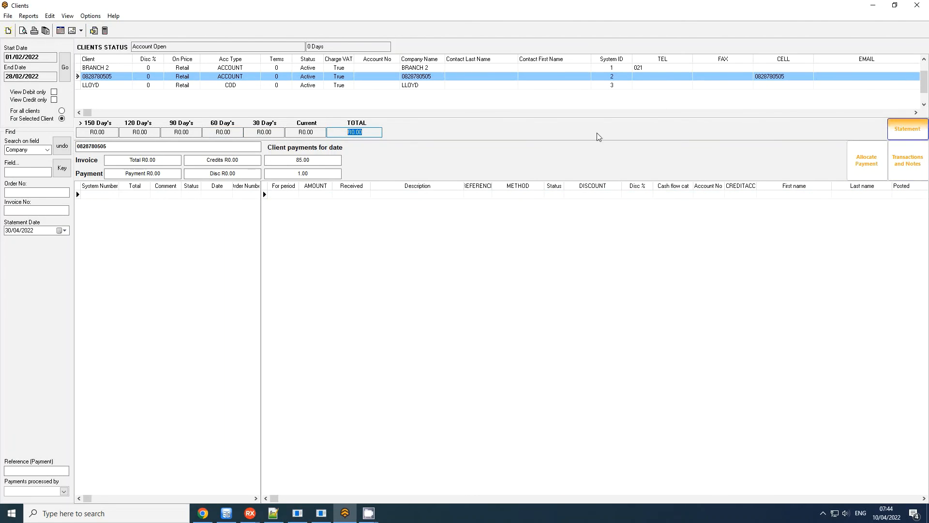
{"action": "left_click_drag", "start_coordinate": [925, 46], "coordinate": [910, 351]}
{"action": "left_click_drag", "start_coordinate": [926, 393], "coordinate": [924, 123]}
{"action": "left_click", "coordinate": [917, 5]}
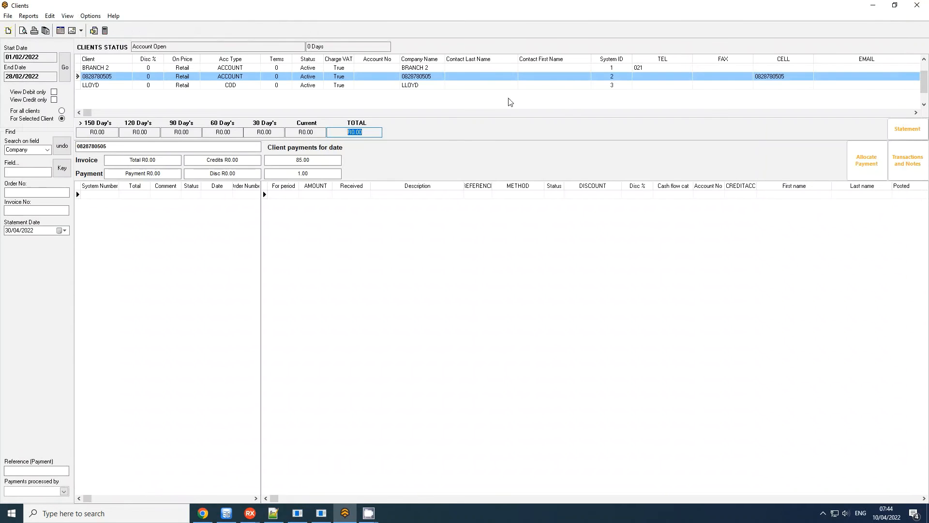
Select the COD client again and check its current-period balance.
{"action": "left_click", "coordinate": [194, 87]}
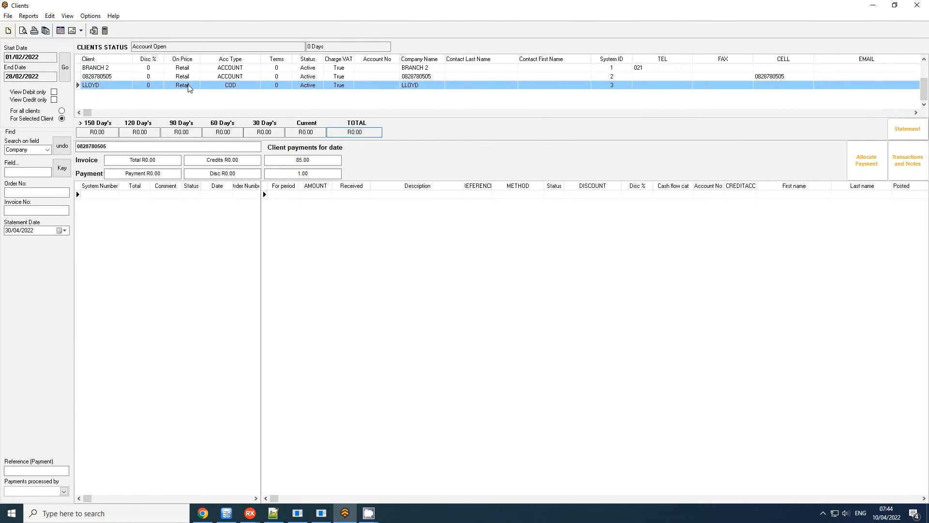
{"action": "left_click", "coordinate": [305, 132]}
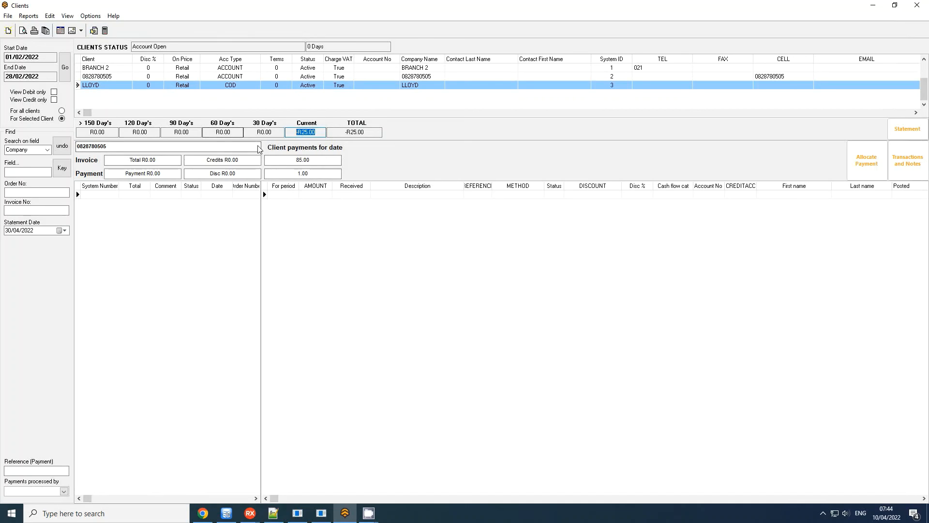